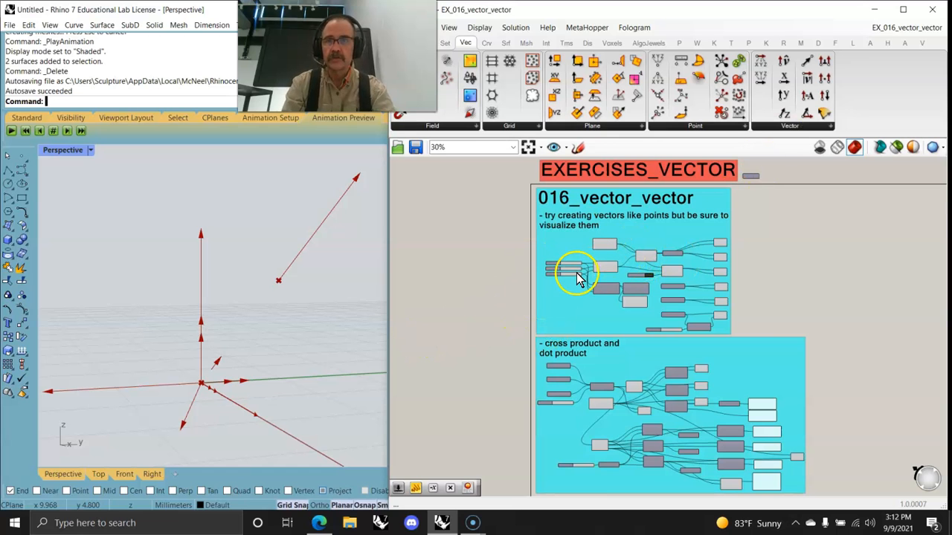
# Examine the Vector Displays in the 016_vector_vector exercise and locate the vector preview components in the Display category.
pyautogui.scroll(5, 721, 258)
pyautogui.scroll(2, 727, 257)
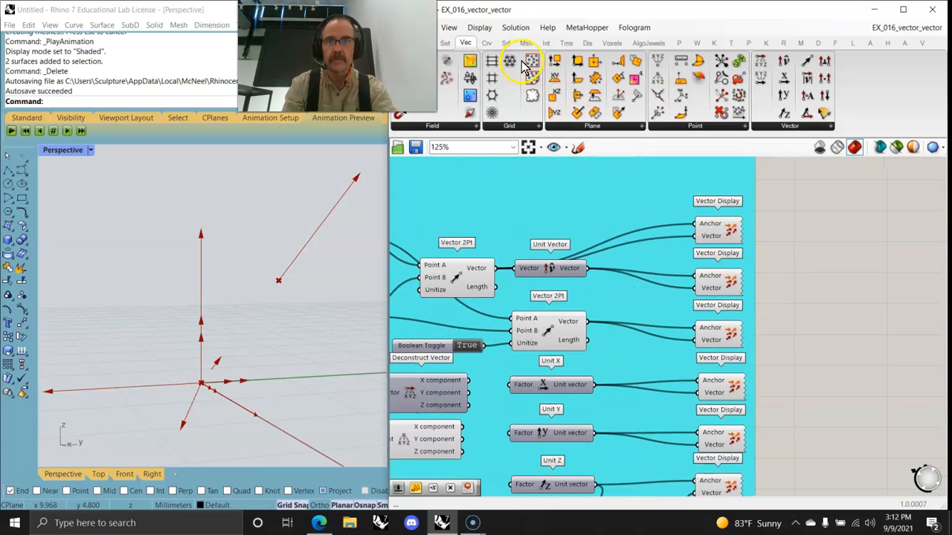
pyautogui.click(587, 43)
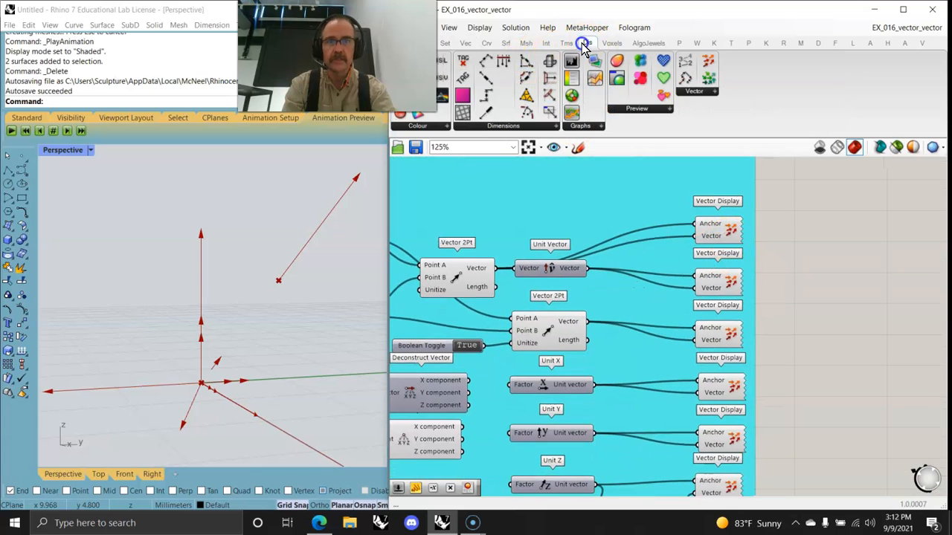
pyautogui.click(707, 80)
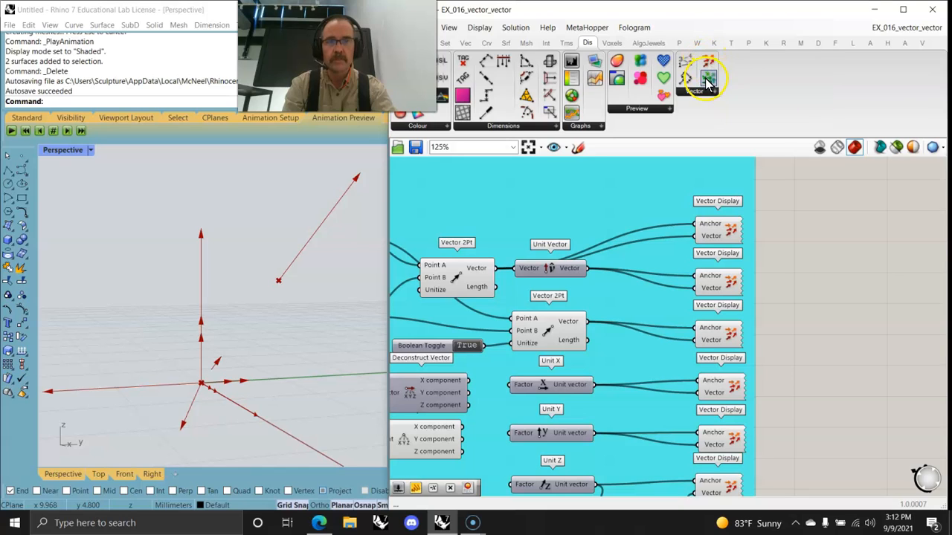
pyautogui.moveTo(711, 242)
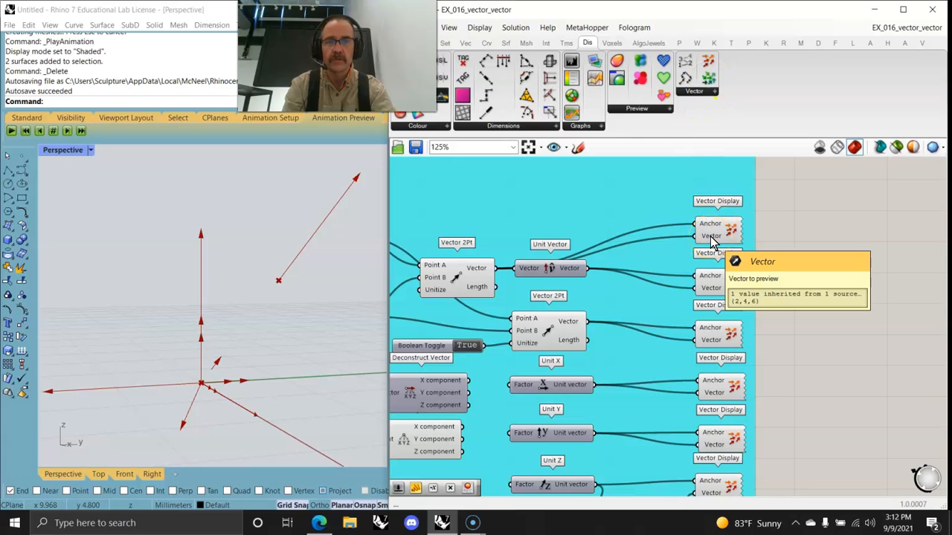
pyautogui.click(697, 86)
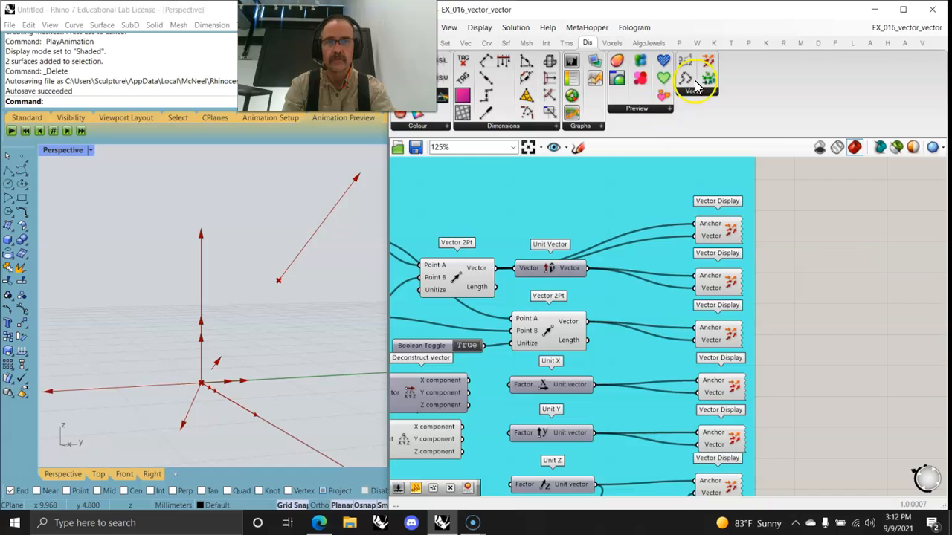
# Select the Construct Point fed by the three number sliders and examine its point in the Rhino viewport.
pyautogui.moveTo(604, 326); pyautogui.dragTo(907, 262, button='right')
pyautogui.scroll(-1, 907, 262)
pyautogui.moveTo(733, 316); pyautogui.dragTo(716, 355, button='right')
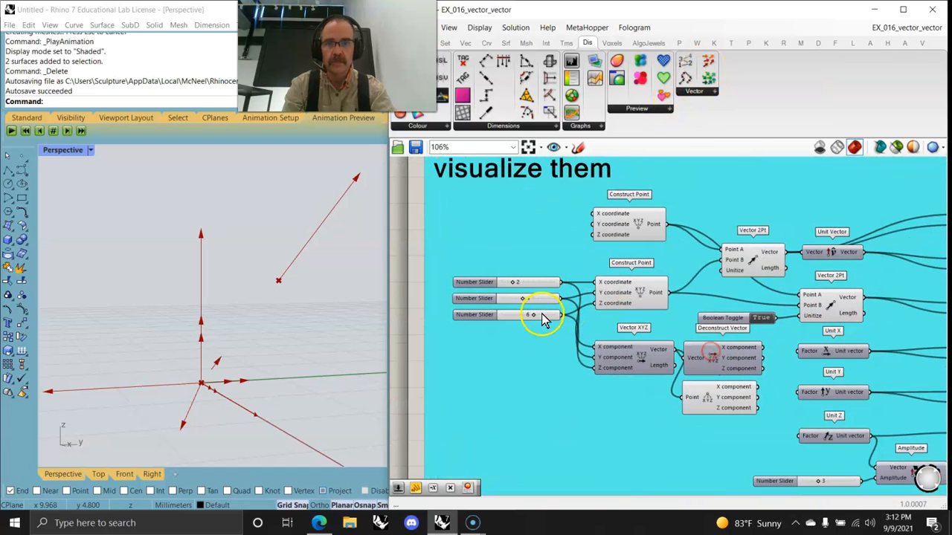
pyautogui.click(629, 294)
pyautogui.moveTo(329, 393); pyautogui.dragTo(308, 374, button='right')
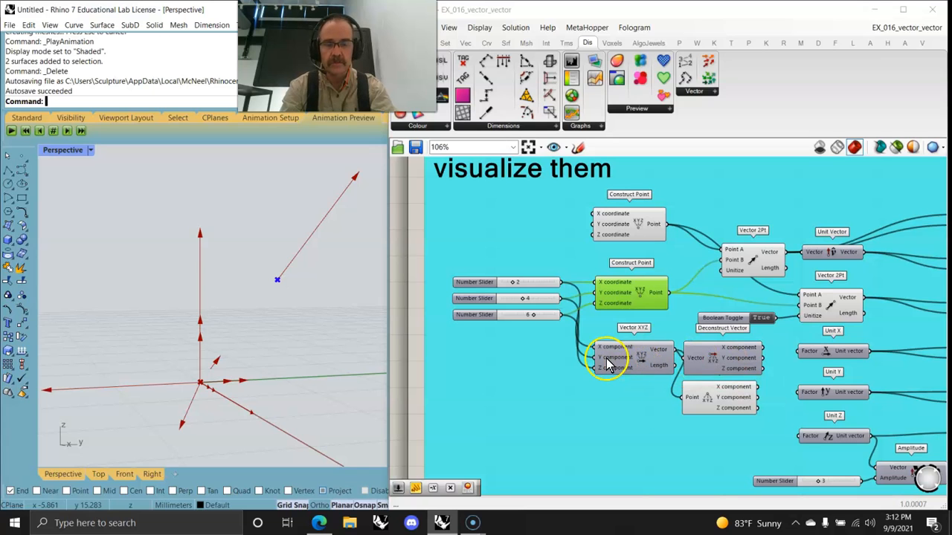
# Ungroup the cyan group surrounding the vector creation exercise.
pyautogui.rightClick(645, 365)
pyautogui.click(511, 403)
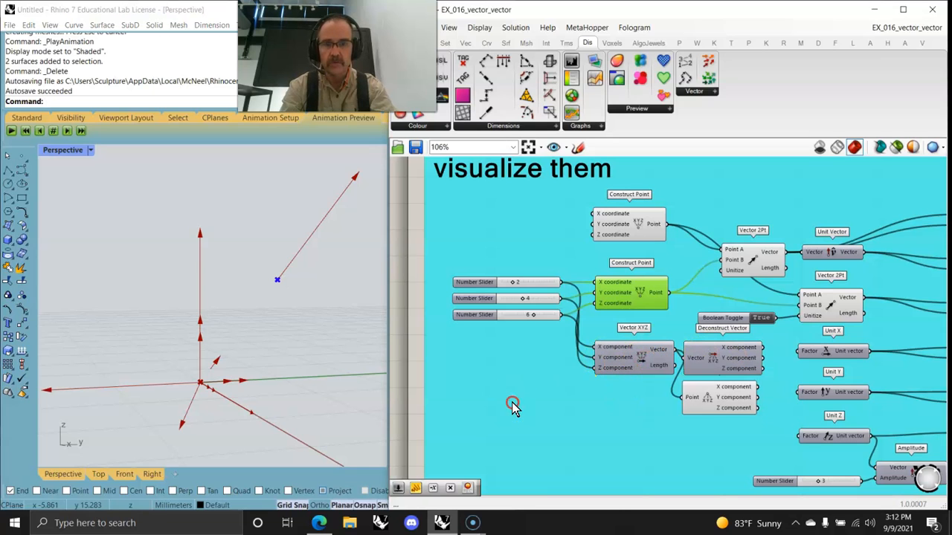
pyautogui.rightClick(511, 404)
pyautogui.click(548, 450)
# Try to turn on the preview of the Vector XYZ component.
pyautogui.click(648, 361)
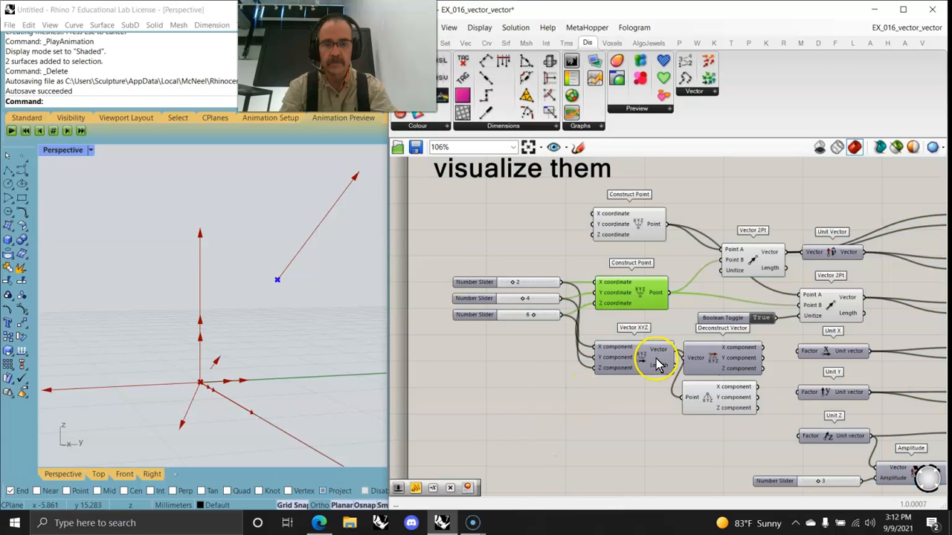
pyautogui.rightClick(525, 384)
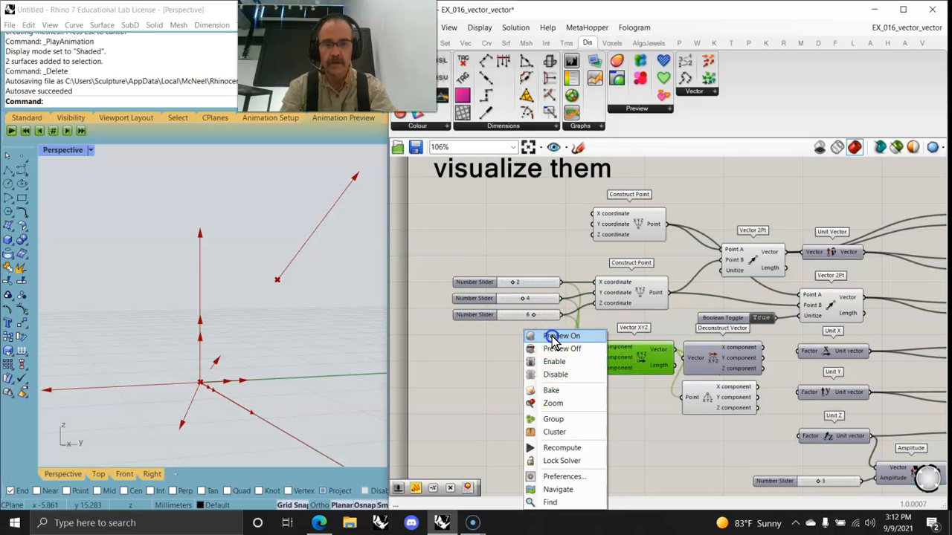
pyautogui.click(551, 335)
pyautogui.click(501, 409)
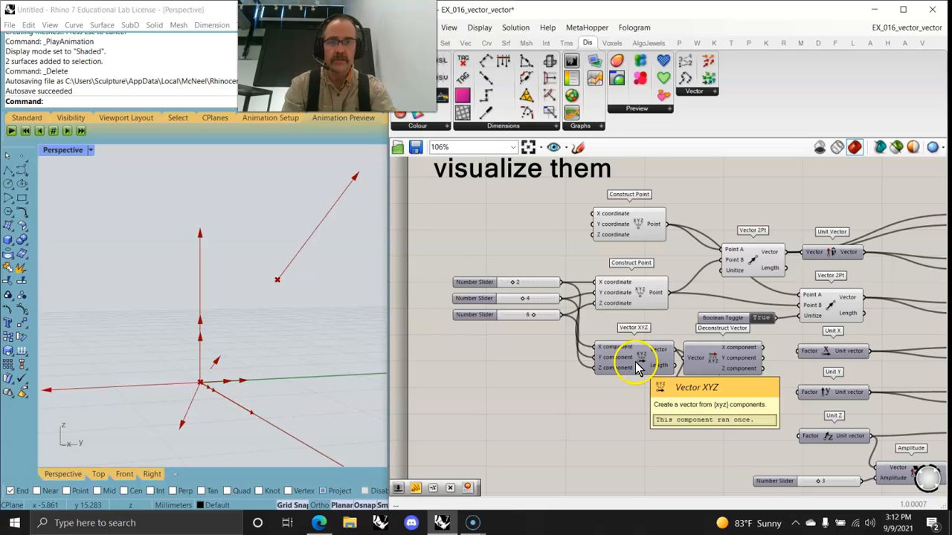
# Connect the Vector XYZ vector output to the Vector input of Unit X's Vector Display and inspect the arrow.
pyautogui.moveTo(776, 424); pyautogui.dragTo(614, 365, button='right')
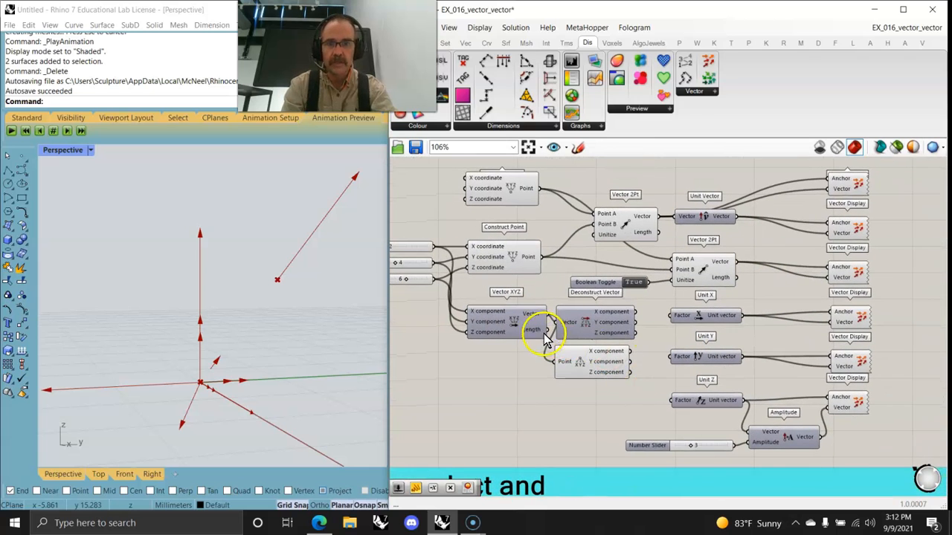
pyautogui.moveTo(541, 314); pyautogui.dragTo(827, 332)
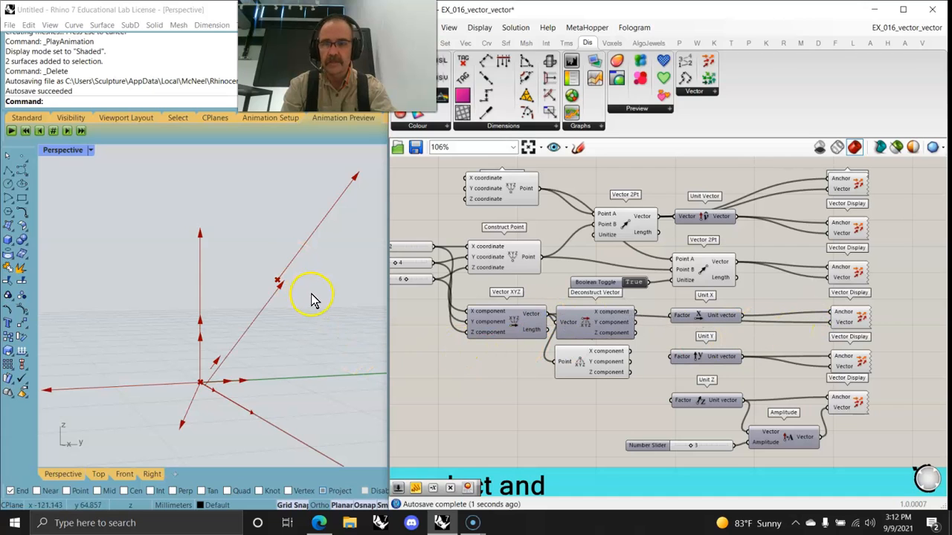
pyautogui.click(859, 313)
pyautogui.moveTo(304, 357); pyautogui.dragTo(307, 368, button='right')
# Delete the two surfaces restored by undo in Rhino and undo the Vector XYZ connection to the Vector Display.
pyautogui.hotkey('ctrl', 'z')
pyautogui.click(302, 350)
pyautogui.moveTo(280, 331); pyautogui.dragTo(227, 273)
pyautogui.press('Delete')
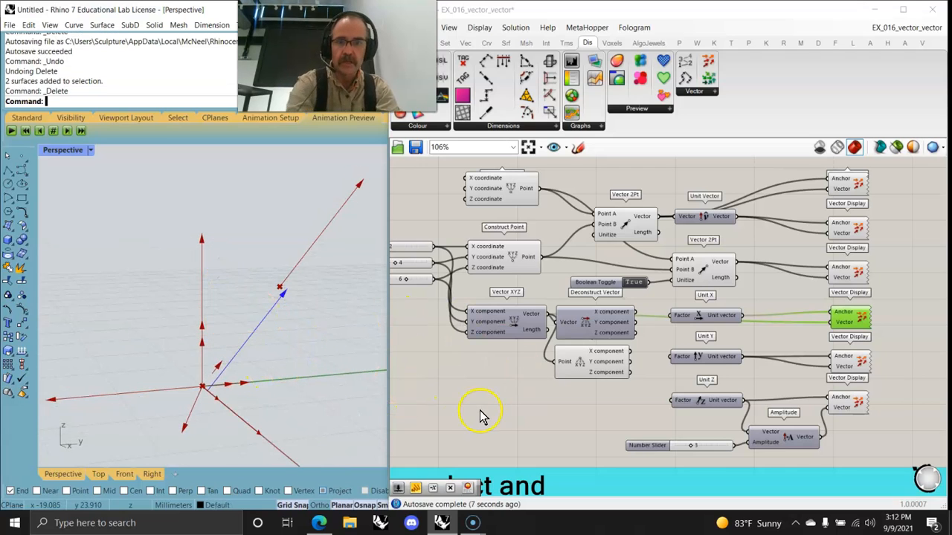
pyautogui.click(481, 408)
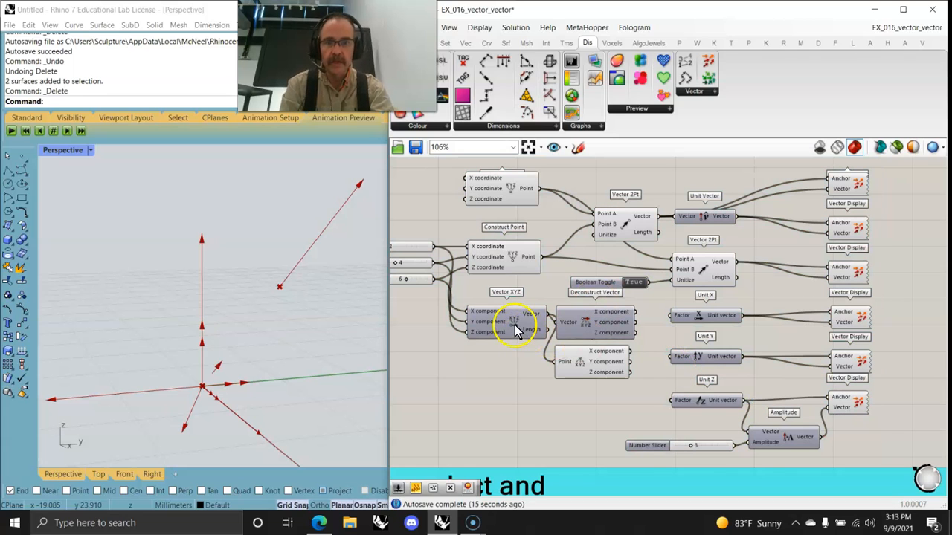
# Move the Deconstruct component lower, clear of Deconstruct Vector, and shift the first Vector 2Pt and upper Construct Point slightly closer together.
pyautogui.click(599, 372)
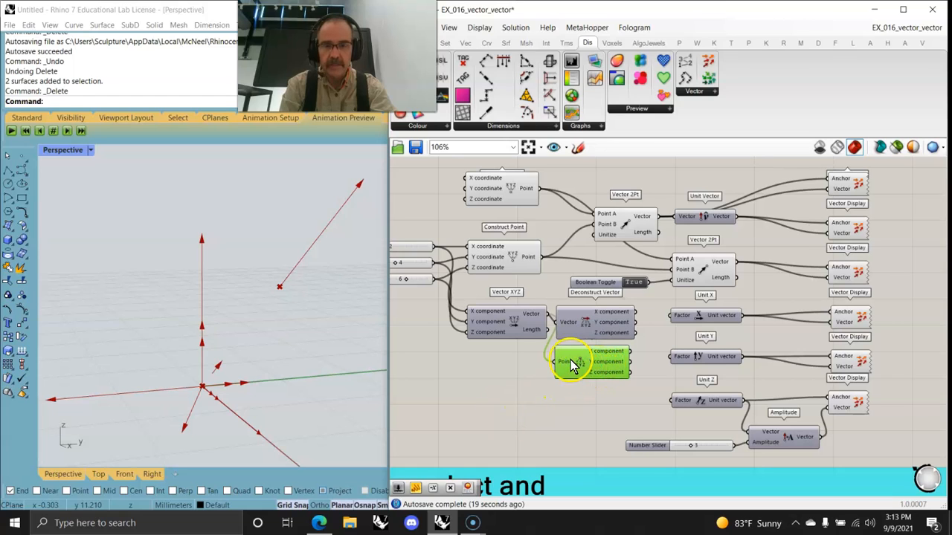
pyautogui.moveTo(598, 365); pyautogui.dragTo(607, 383)
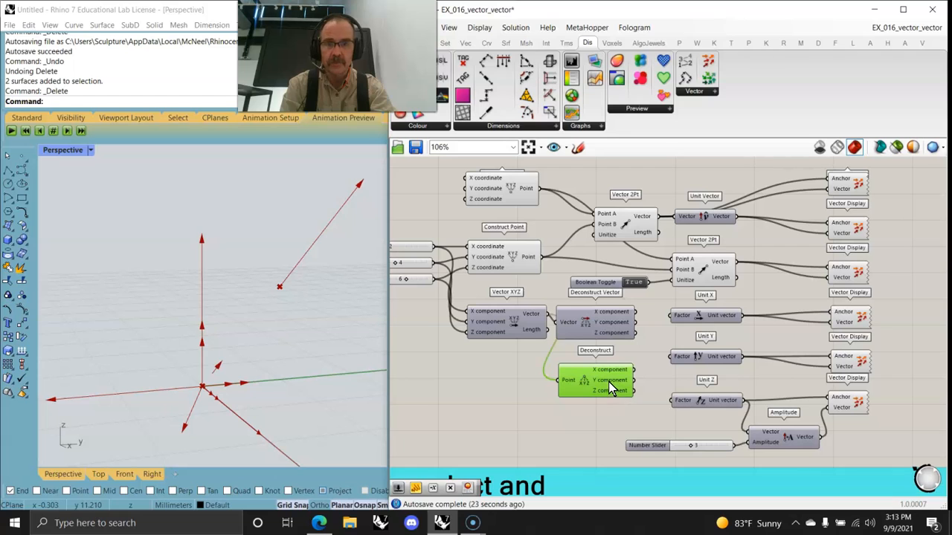
pyautogui.click(519, 256)
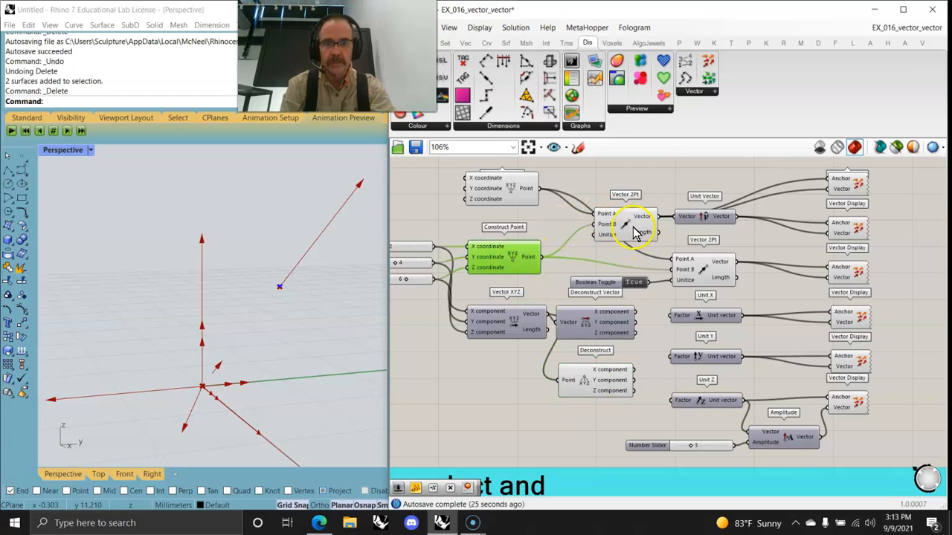
pyautogui.moveTo(636, 233); pyautogui.dragTo(625, 232)
pyautogui.moveTo(491, 197)
pyautogui.mouseDown()
pyautogui.moveTo(476, 196)
pyautogui.moveTo(496, 197)
pyautogui.mouseUp()
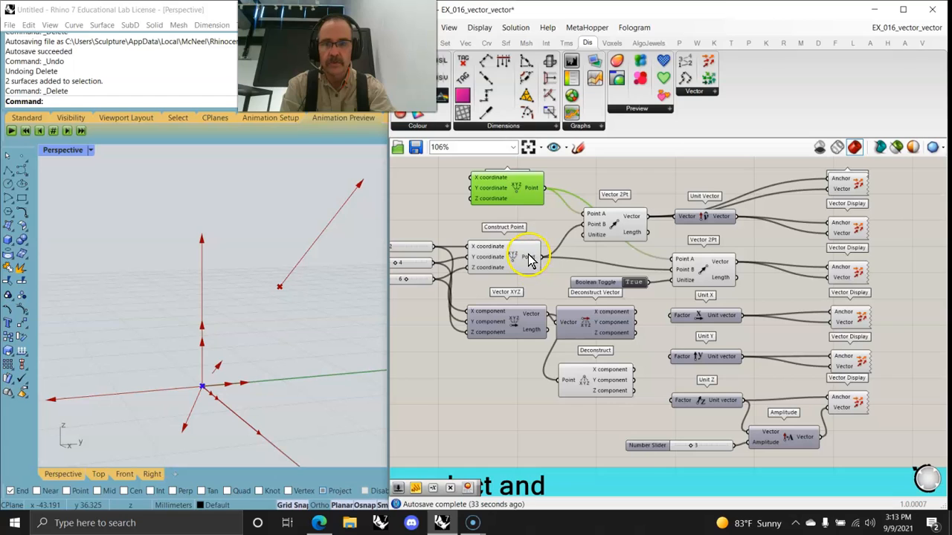
# Examine the first Vector 2Pt and the Vector Displays for its full-length vector and its unit vector.
pyautogui.click(618, 230)
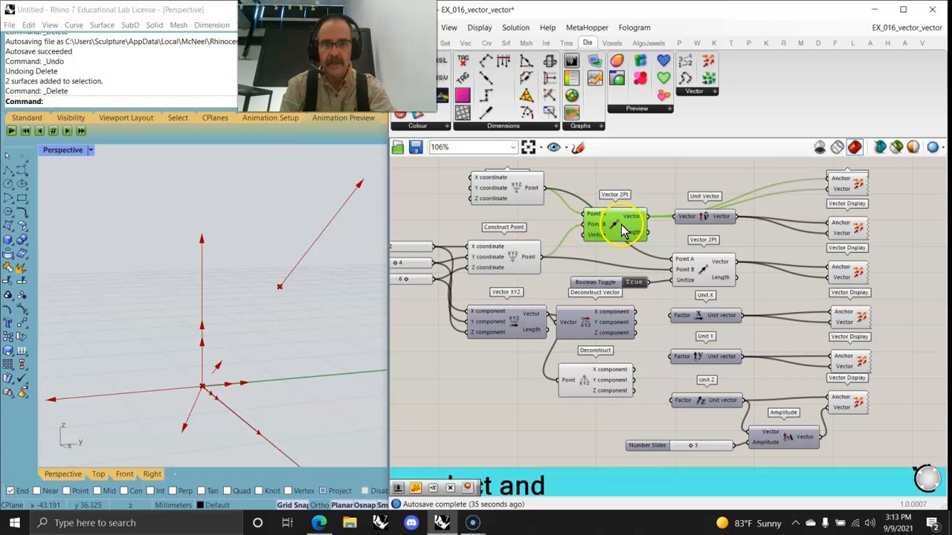
pyautogui.click(847, 196)
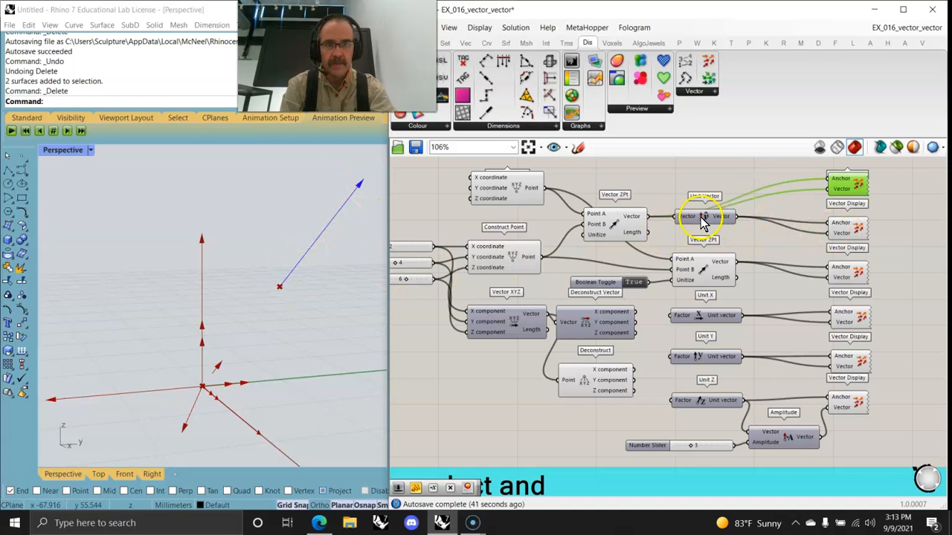
pyautogui.click(841, 229)
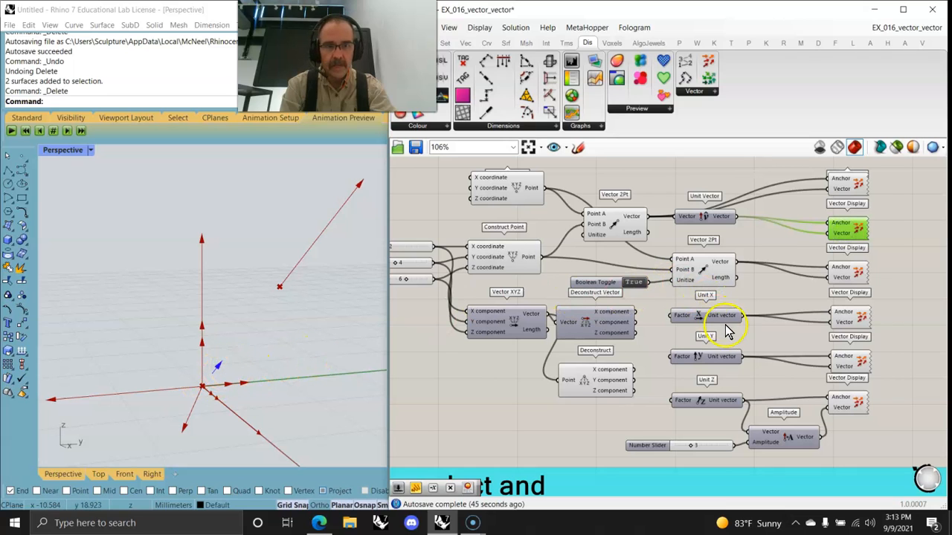
pyautogui.scroll(1, 727, 333)
pyautogui.scroll(-1, 728, 357)
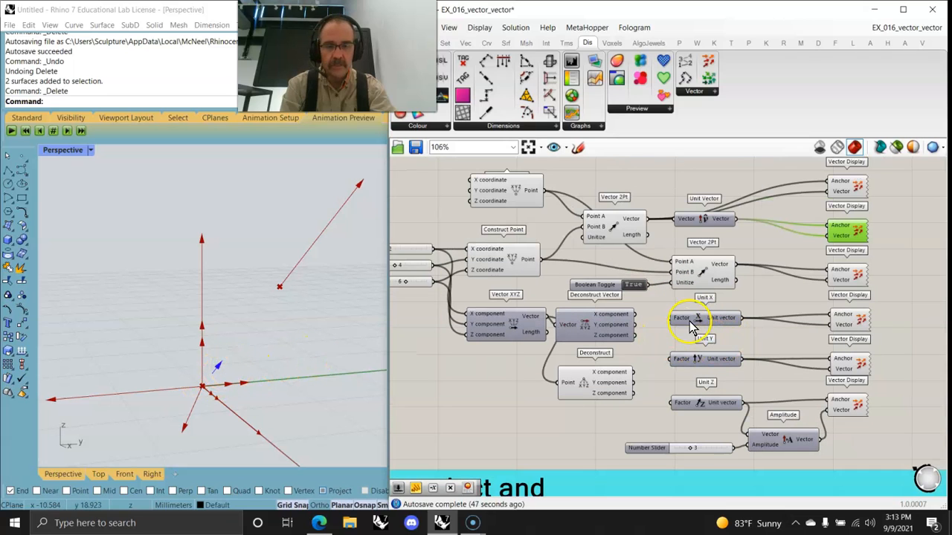
# Select the Vector Displays of Unit X, Unit Y and the amplified Unit Z one by one to examine their arrows.
pyautogui.click(854, 327)
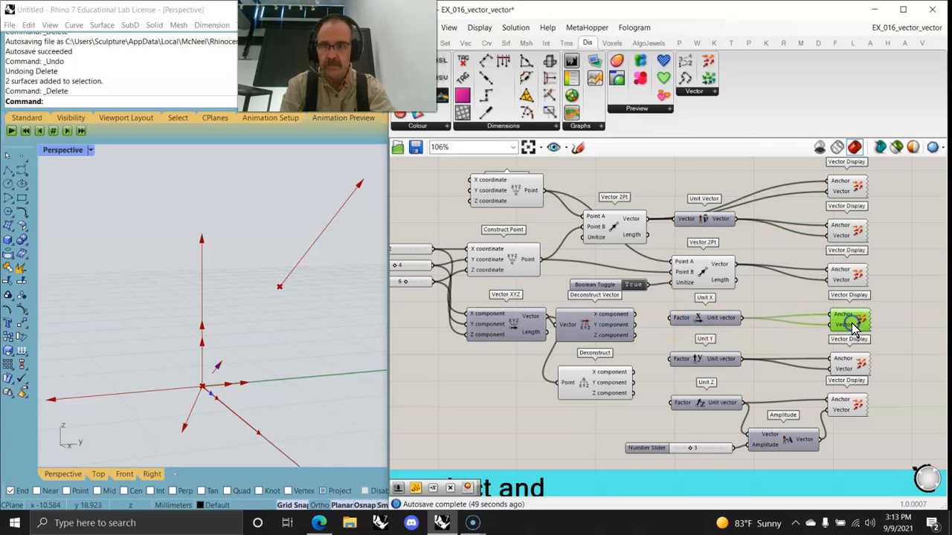
pyautogui.moveTo(210, 387); pyautogui.dragTo(208, 428, button='right')
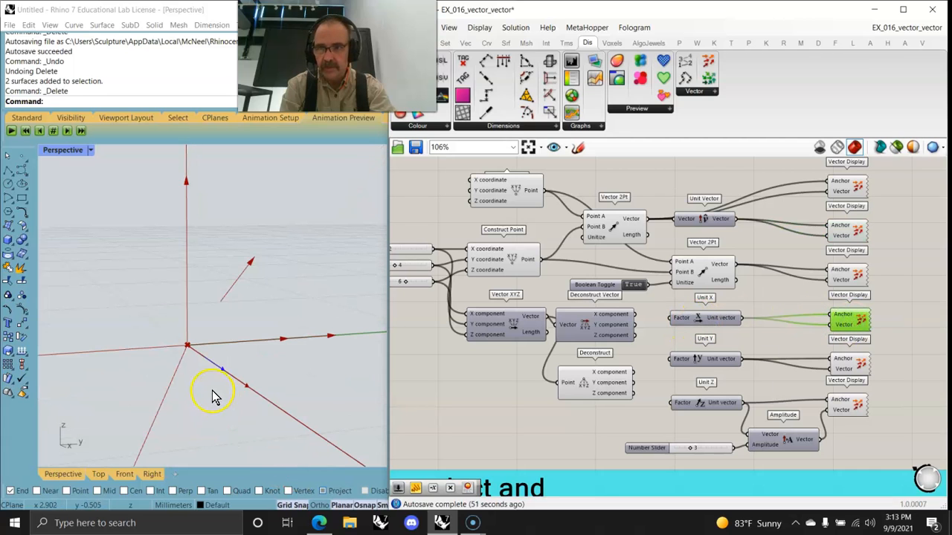
pyautogui.click(844, 369)
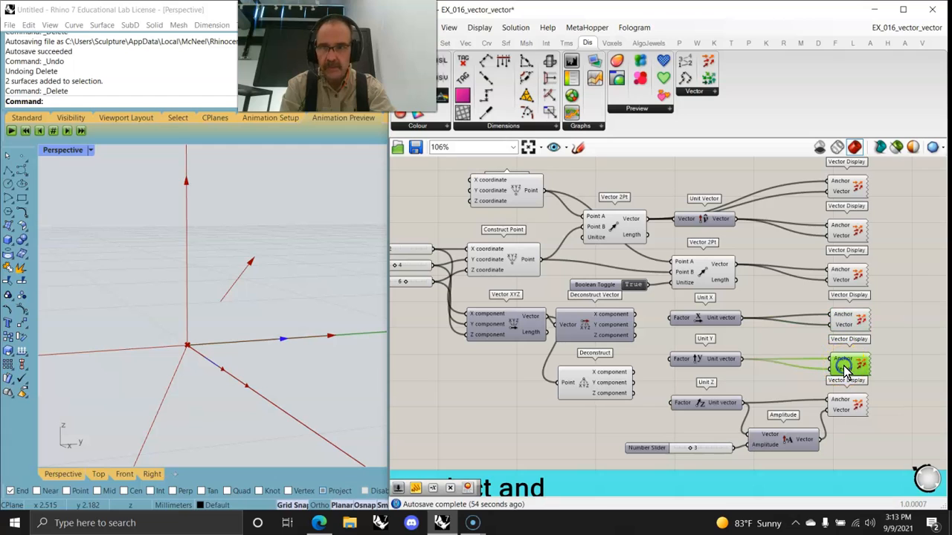
pyautogui.click(847, 407)
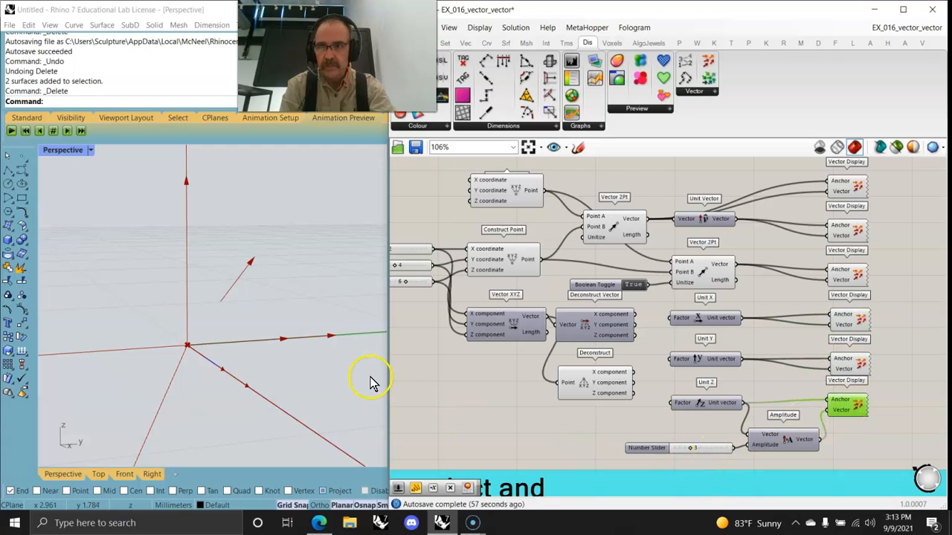
pyautogui.moveTo(372, 382); pyautogui.dragTo(339, 392, button='right')
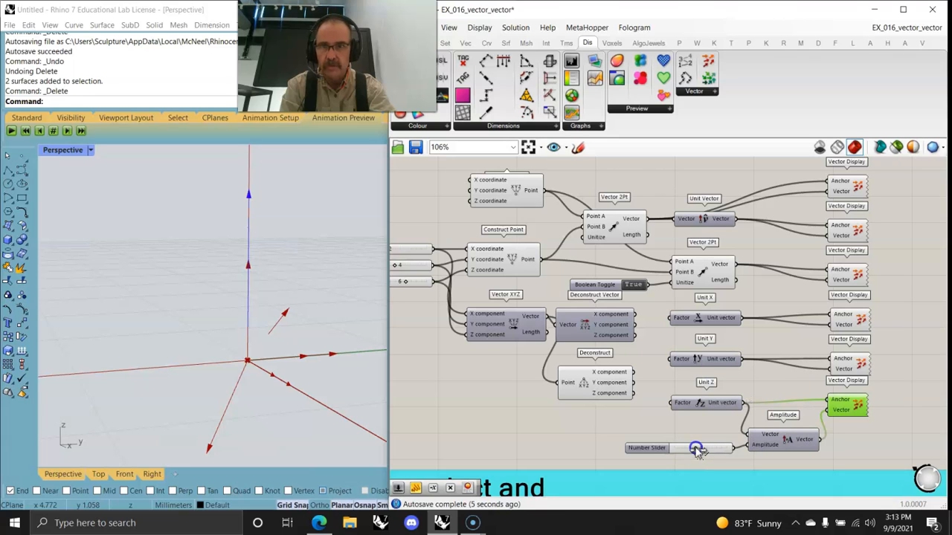
# Select the vector creation exercise's note and components, and turn their preview off and back on.
pyautogui.scroll(-4, 703, 363)
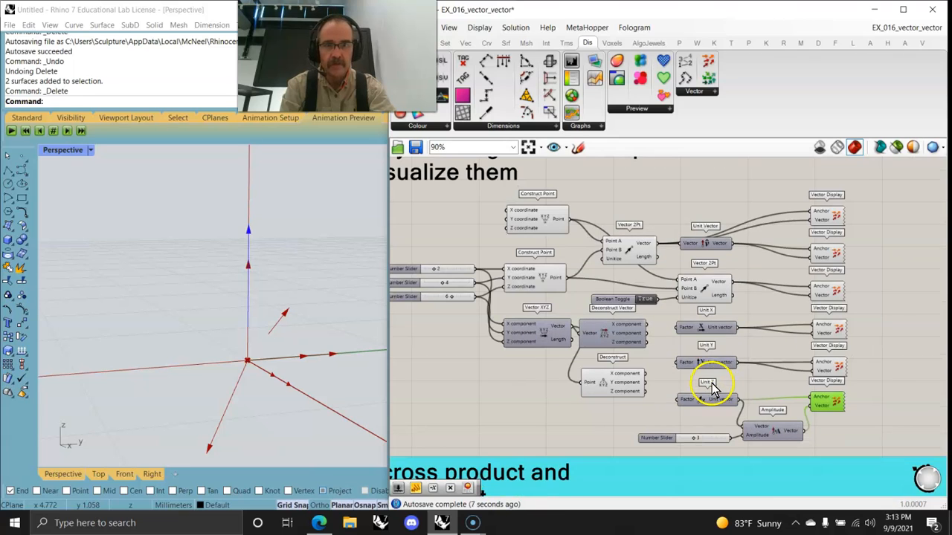
pyautogui.scroll(-2, 742, 363)
pyautogui.moveTo(696, 326); pyautogui.dragTo(625, 335, button='right')
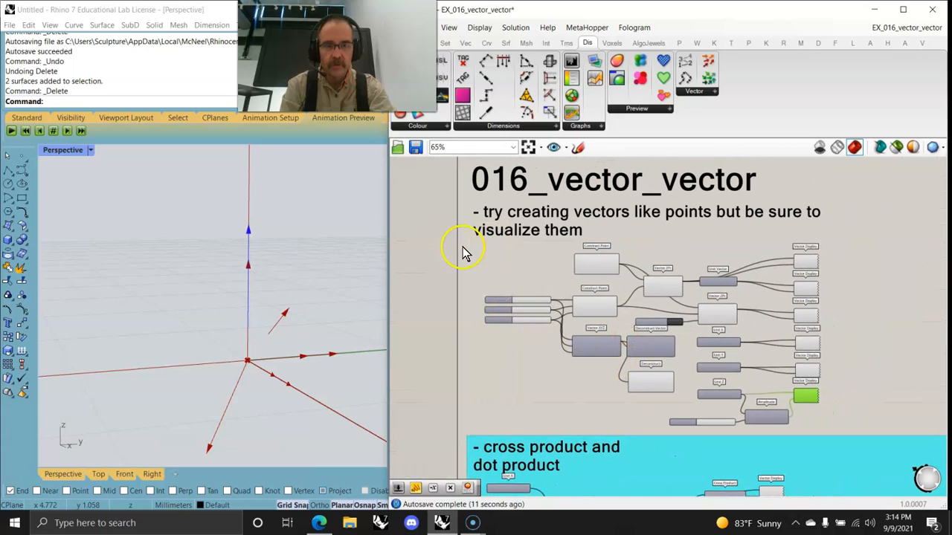
pyautogui.click(448, 195)
pyautogui.moveTo(447, 181); pyautogui.dragTo(889, 435)
pyautogui.rightClick(917, 364)
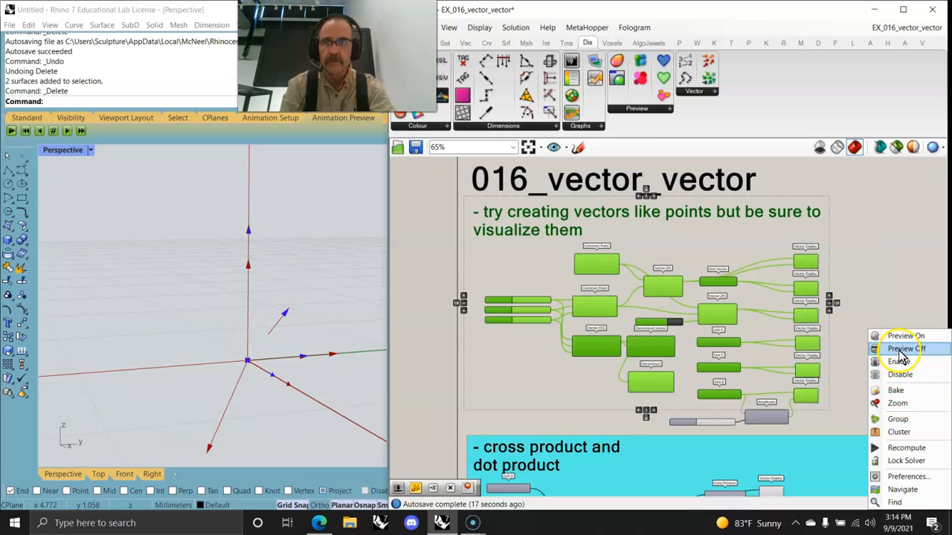
pyautogui.click(901, 349)
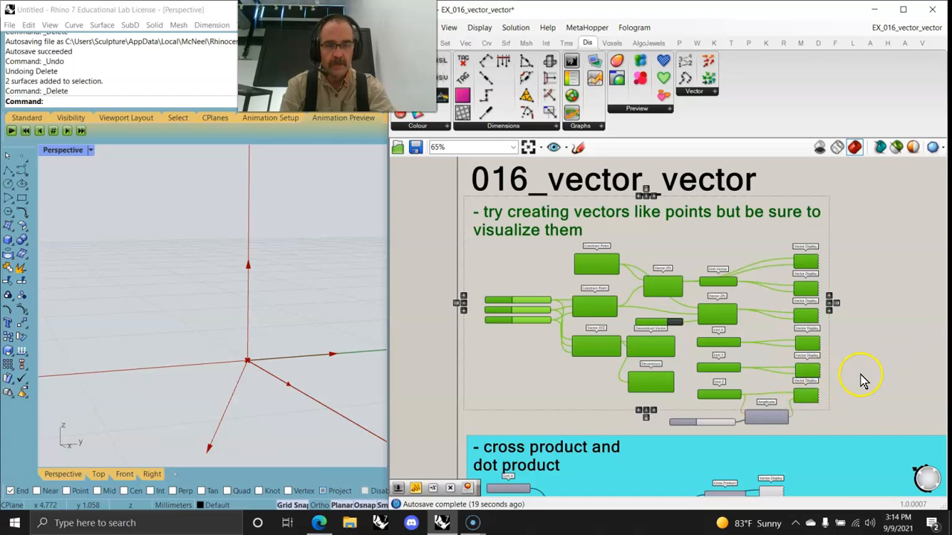
pyautogui.rightClick(861, 379)
pyautogui.click(889, 337)
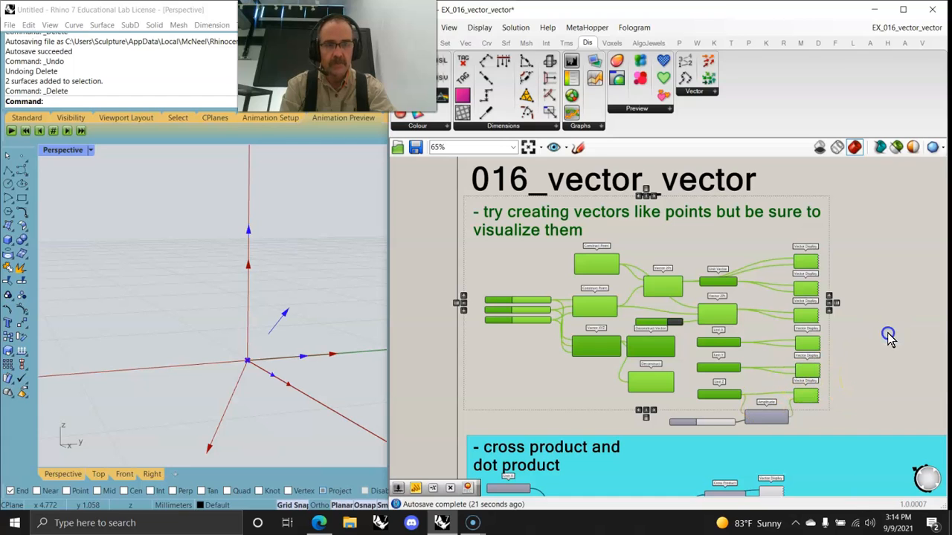
# Group the vector creation exercise's note and components together.
pyautogui.rightClick(870, 357)
pyautogui.click(894, 421)
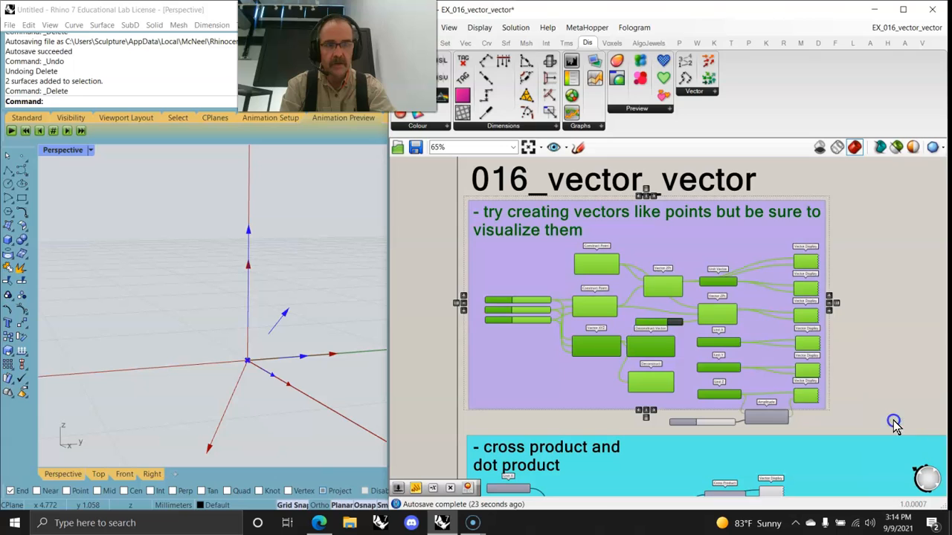
pyautogui.rightClick(801, 397)
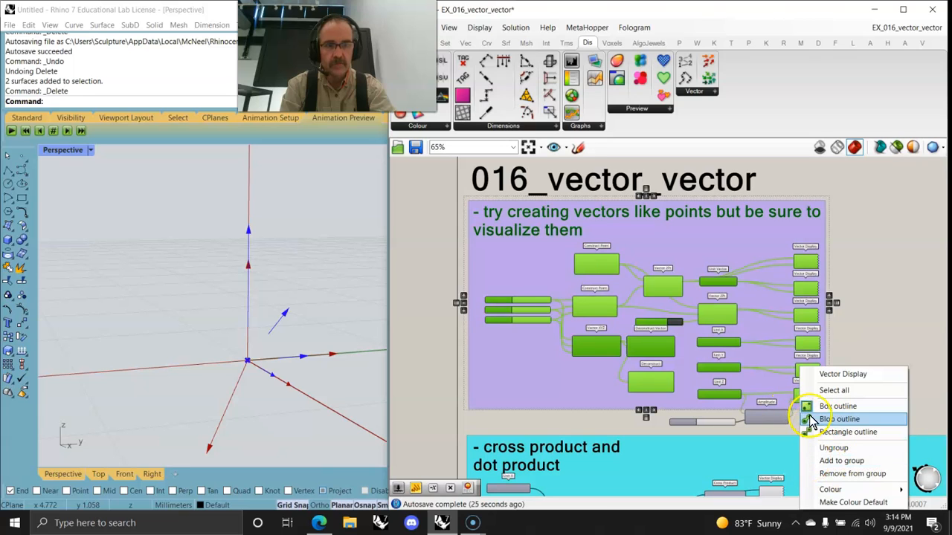
pyautogui.click(620, 422)
# Add the lower Amplitude component and its slider to the vector creation group, and adjust the group's colour.
pyautogui.moveTo(772, 424); pyautogui.dragTo(661, 410)
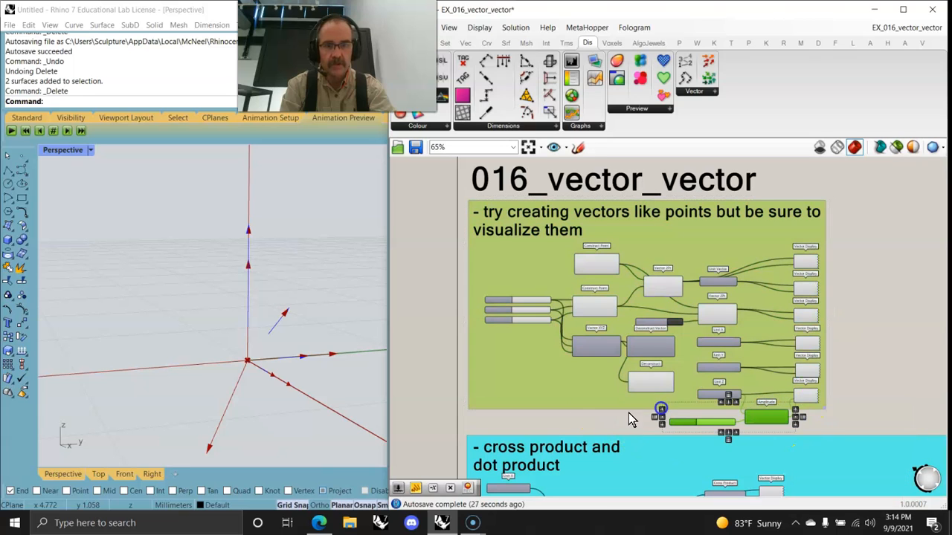
pyautogui.rightClick(572, 392)
pyautogui.click(614, 461)
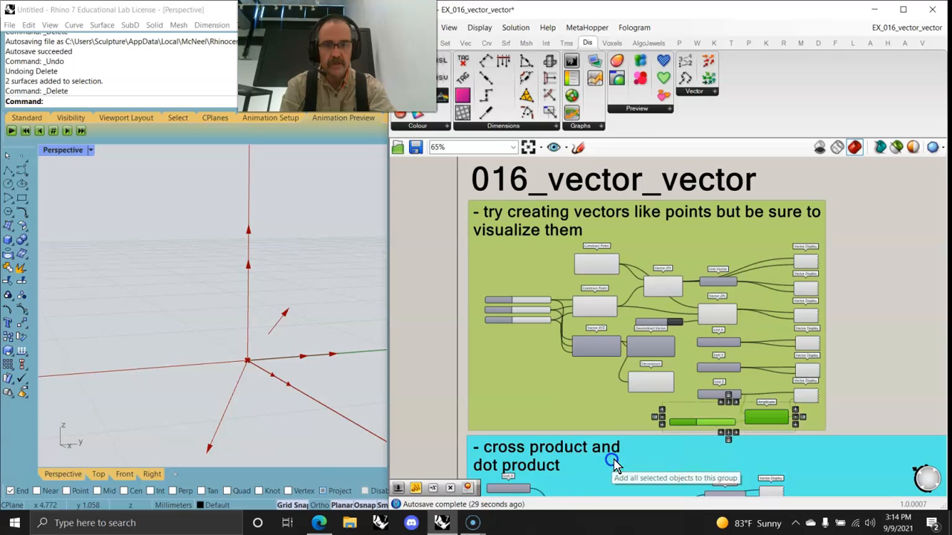
pyautogui.rightClick(595, 404)
pyautogui.moveTo(659, 491)
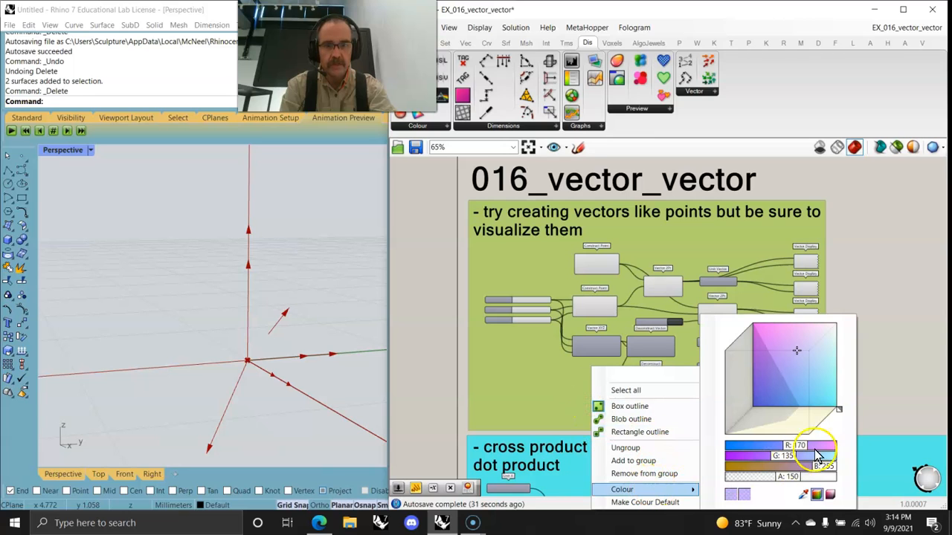
pyautogui.click(839, 407)
pyautogui.click(867, 378)
# Bring up the vector components and limit the preview to selected objects for the cross product and dot product exercise.
pyautogui.moveTo(867, 378); pyautogui.dragTo(808, 160, button='right')
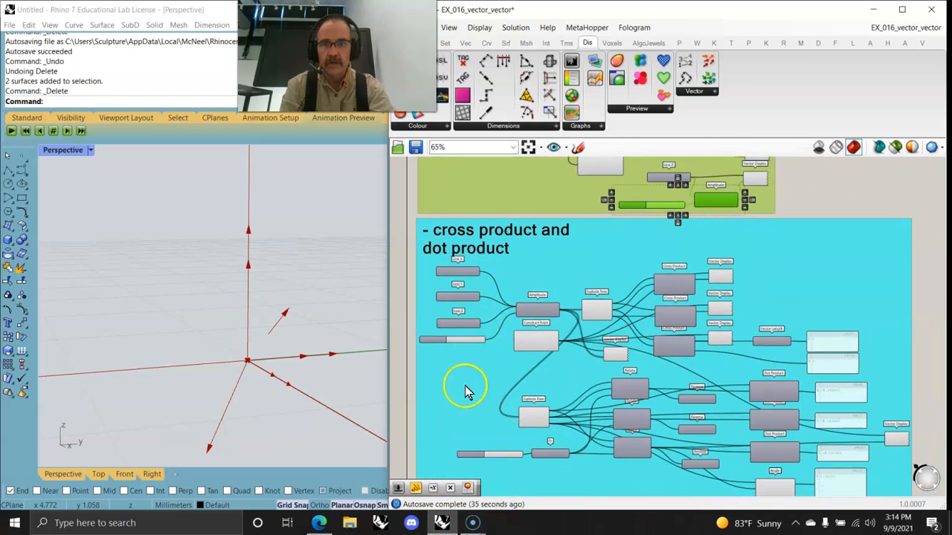
pyautogui.scroll(3, 498, 398)
pyautogui.moveTo(542, 378); pyautogui.dragTo(522, 413, button='right')
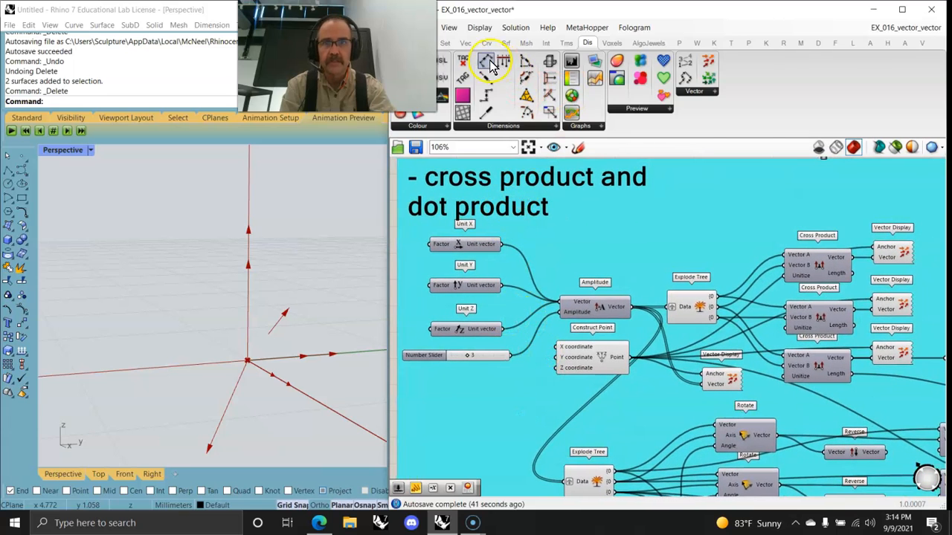
pyautogui.click(464, 44)
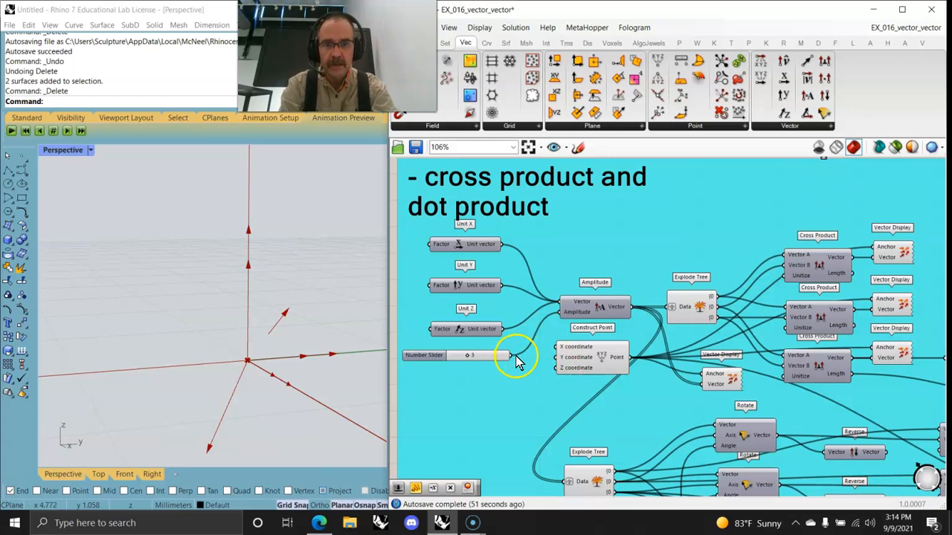
pyautogui.click(896, 146)
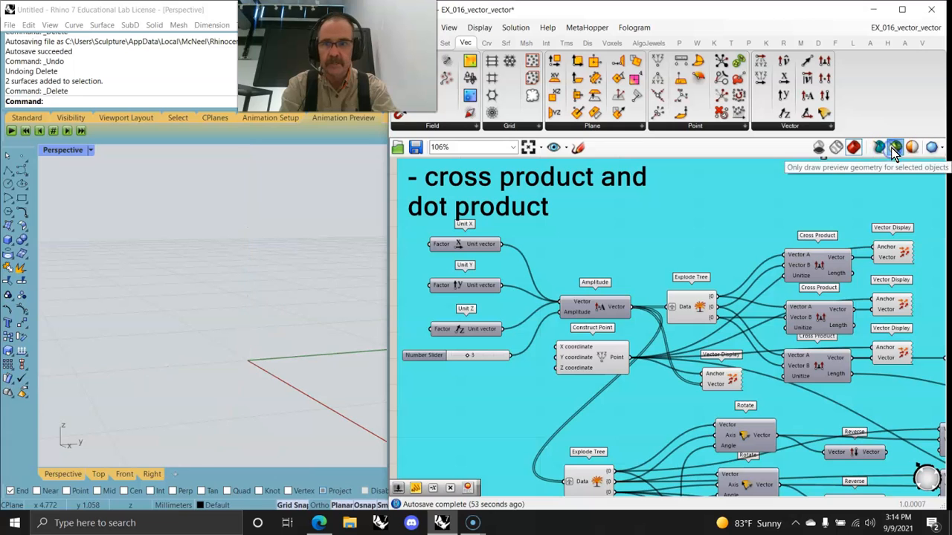
pyautogui.moveTo(525, 424); pyautogui.dragTo(565, 412, button='right')
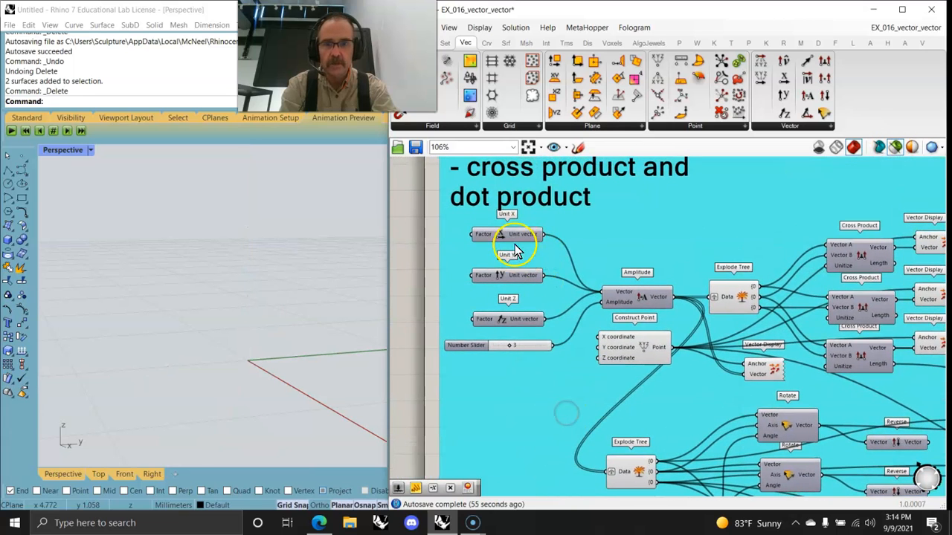
# Select Unit X, Unit Y and Unit Z in the cross product exercise one by one to examine them.
pyautogui.click(504, 235)
pyautogui.click(511, 281)
pyautogui.click(522, 320)
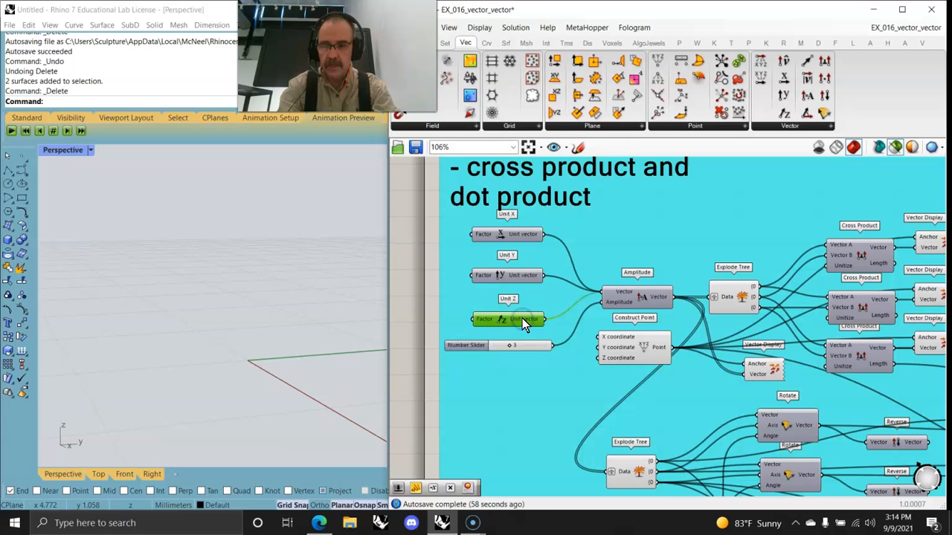
# Ungroup the cross product and dot product exercise.
pyautogui.rightClick(459, 327)
pyautogui.click(487, 404)
pyautogui.rightClick(439, 318)
pyautogui.click(470, 324)
# Examine the vectors passing from Unit Z through Amplitude and the data tree entering the upper Explode Tree.
pyautogui.click(513, 320)
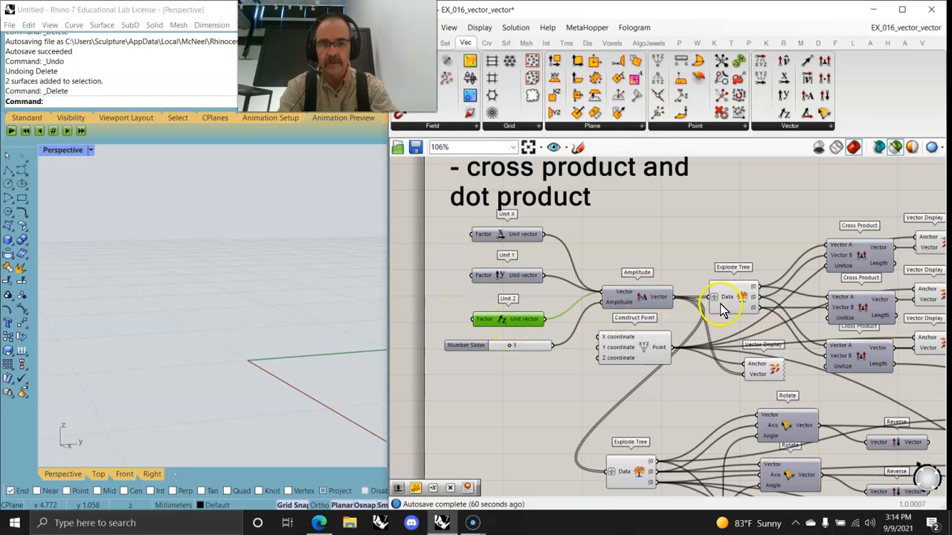
pyautogui.click(657, 296)
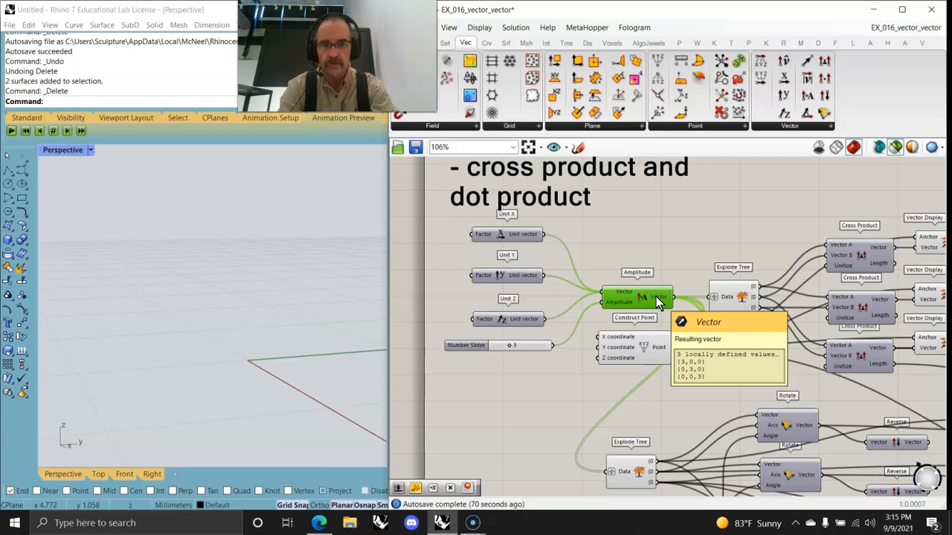
pyautogui.click(733, 292)
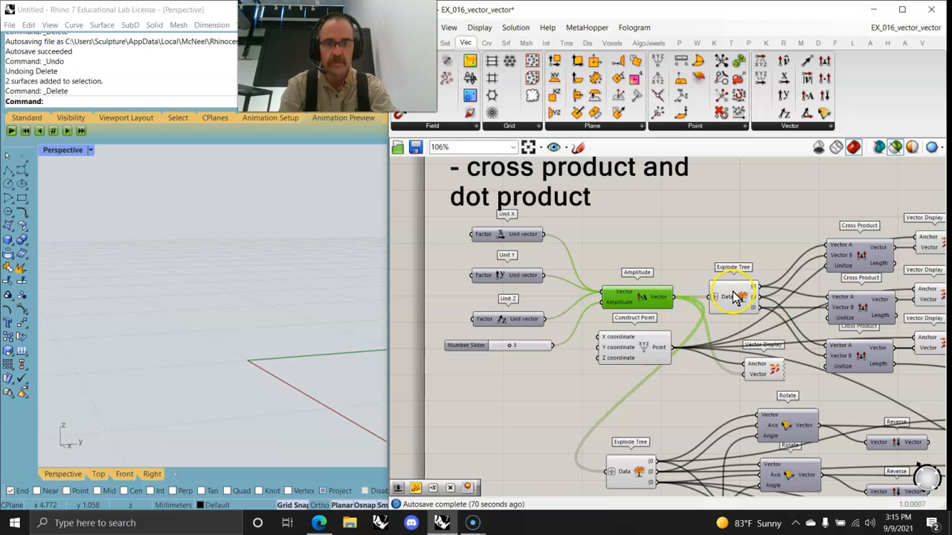
pyautogui.scroll(2, 735, 297)
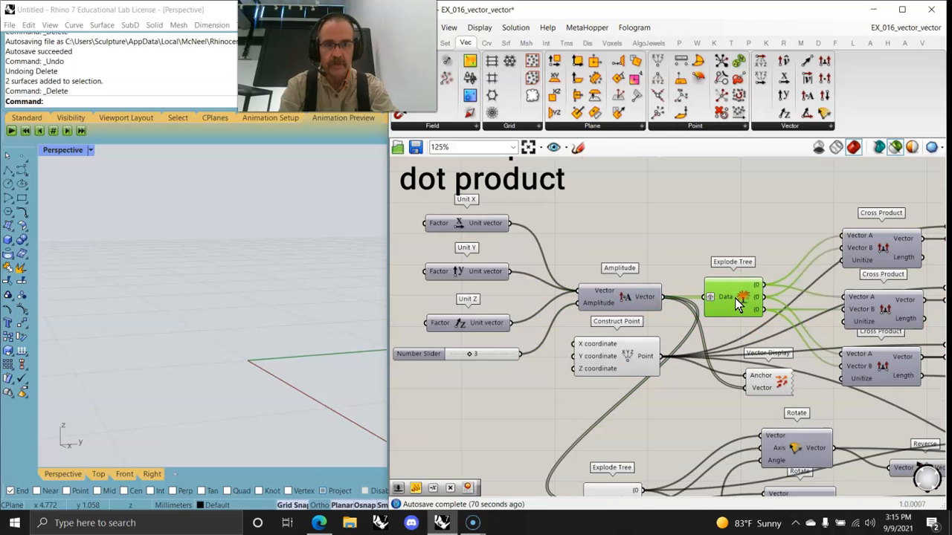
pyautogui.scroll(2, 734, 299)
pyautogui.scroll(-2, 727, 297)
pyautogui.click(727, 298)
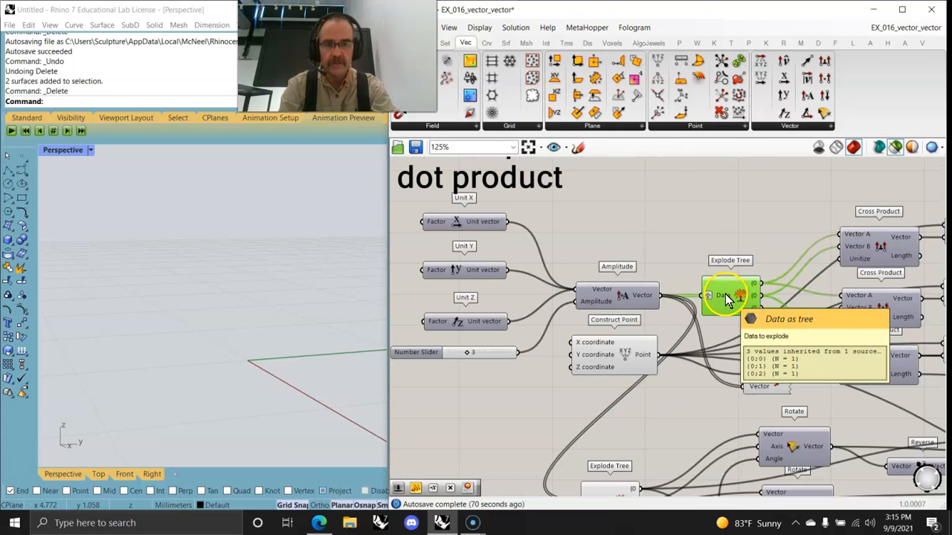
# Select the Vector Displays of all three Cross Products together to examine their arrows.
pyautogui.moveTo(727, 298)
pyautogui.mouseDown(button='right')
pyautogui.moveTo(670, 256)
pyautogui.moveTo(715, 297)
pyautogui.mouseUp(button='right')
pyautogui.scroll(-2, 718, 286)
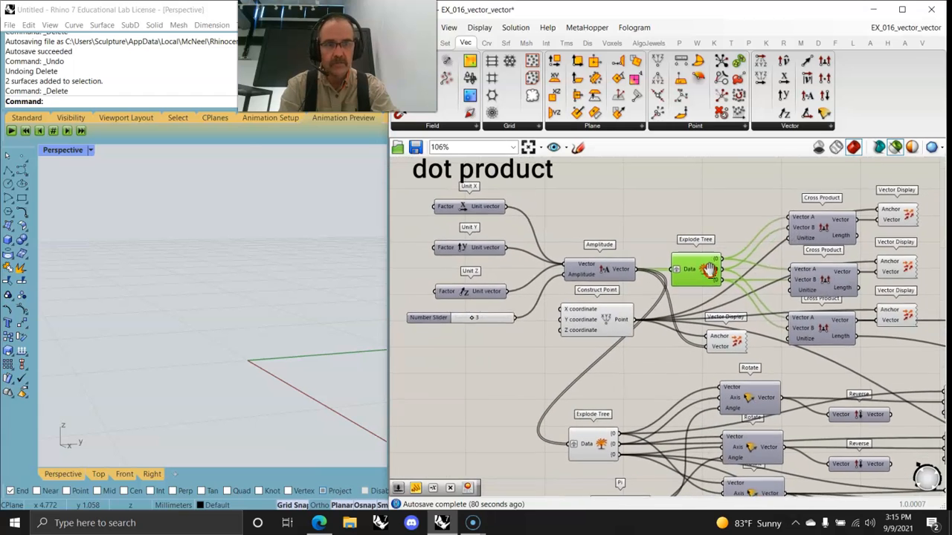
pyautogui.click(901, 217)
pyautogui.scroll(-3, 277, 362)
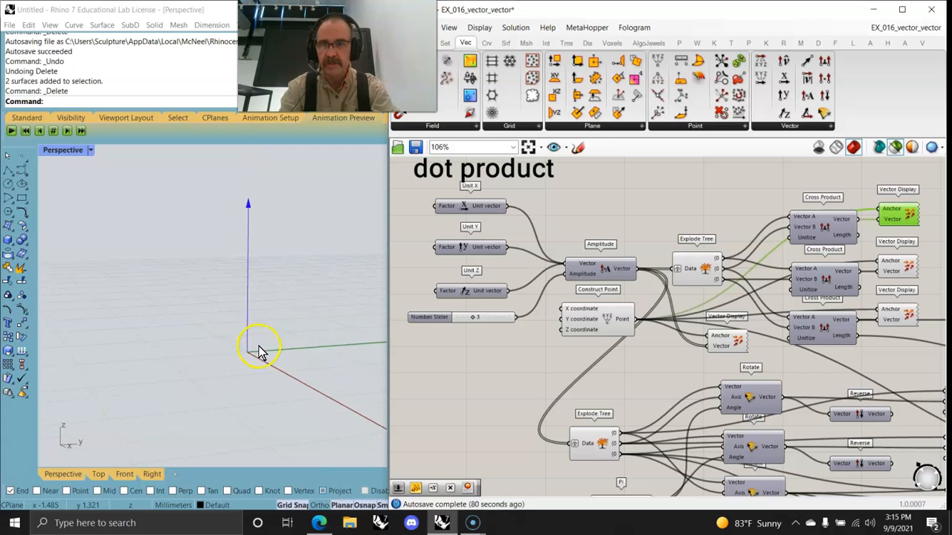
pyautogui.keyDown('shift'); pyautogui.click(896, 271); pyautogui.keyUp('shift')
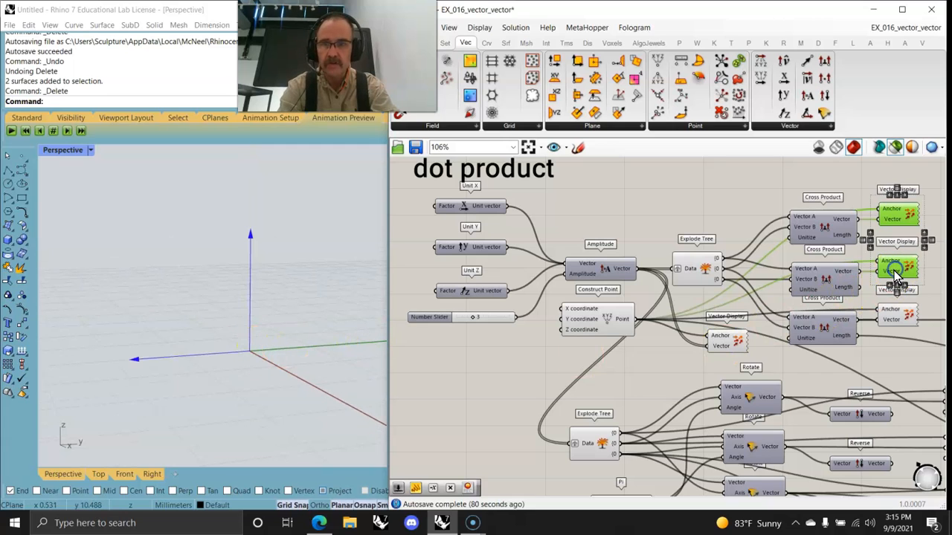
pyautogui.keyDown('shift'); pyautogui.click(892, 316); pyautogui.keyUp('shift')
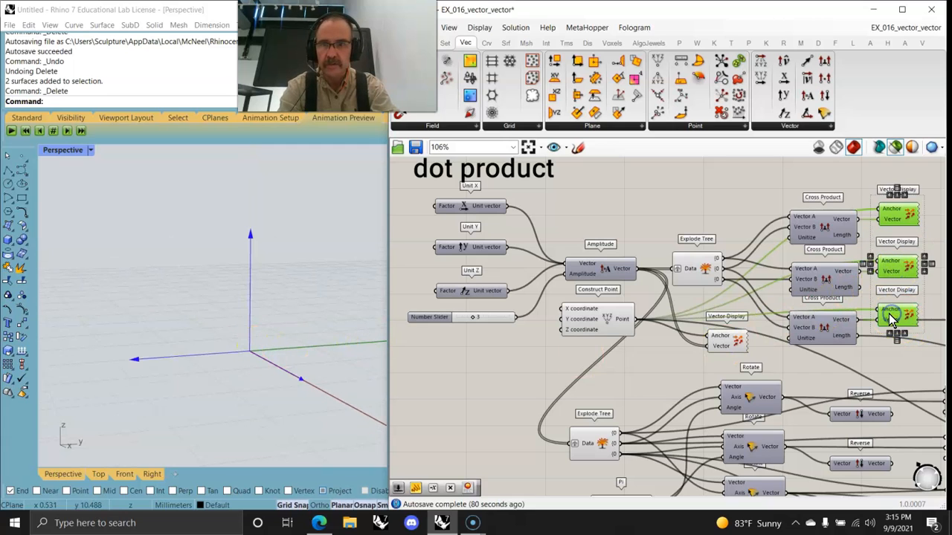
# Flatten the upper Explode Tree's data input, and set it back to Graft.
pyautogui.rightClick(687, 273)
pyautogui.click(732, 359)
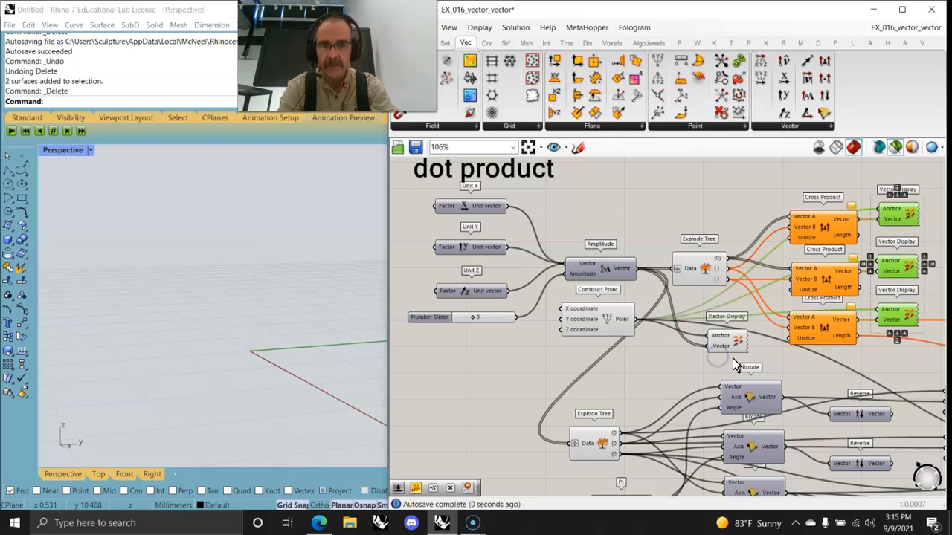
pyautogui.rightClick(690, 272)
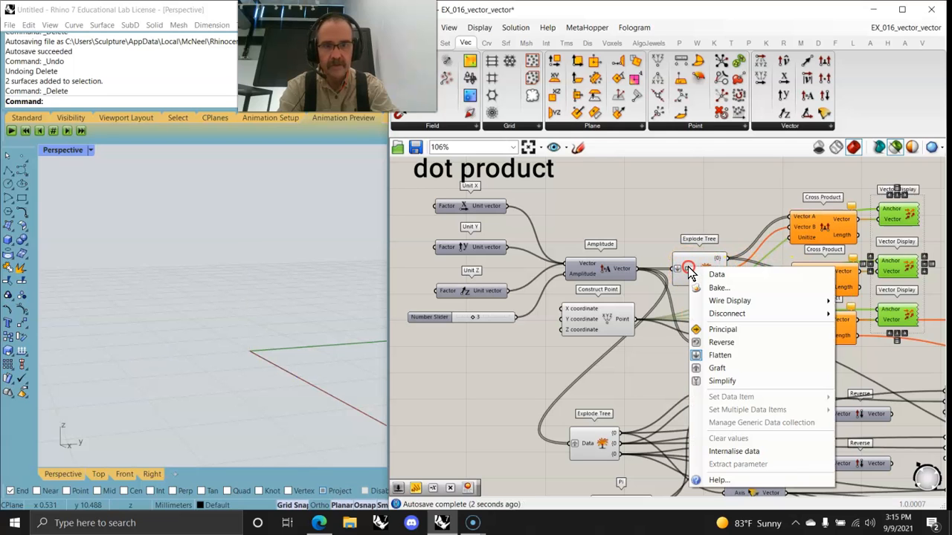
pyautogui.click(718, 369)
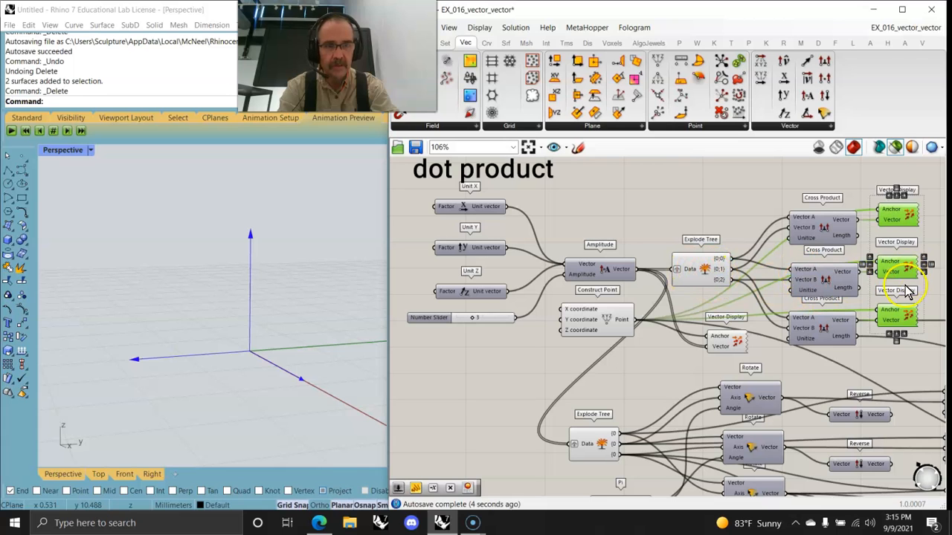
# Examine the cross product arrows, the Construct Point used as anchor, and the Vector Display of the amplified unit vectors.
pyautogui.moveTo(232, 414); pyautogui.dragTo(316, 415, button='right')
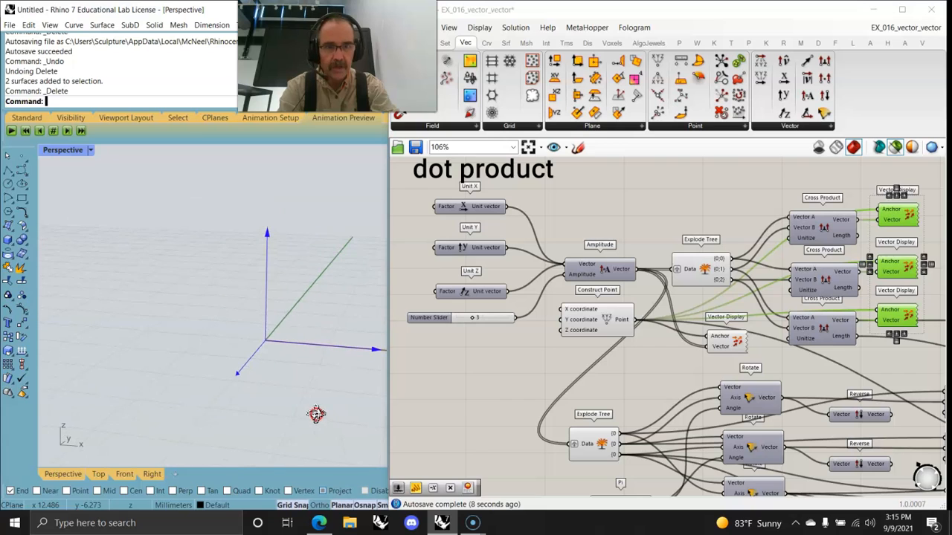
pyautogui.click(585, 321)
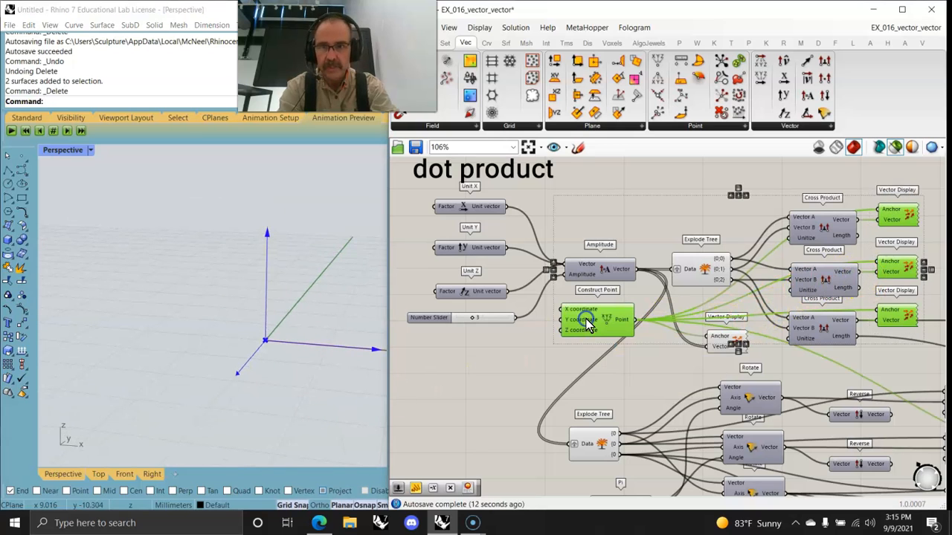
pyautogui.moveTo(683, 402); pyautogui.dragTo(621, 295, button='right')
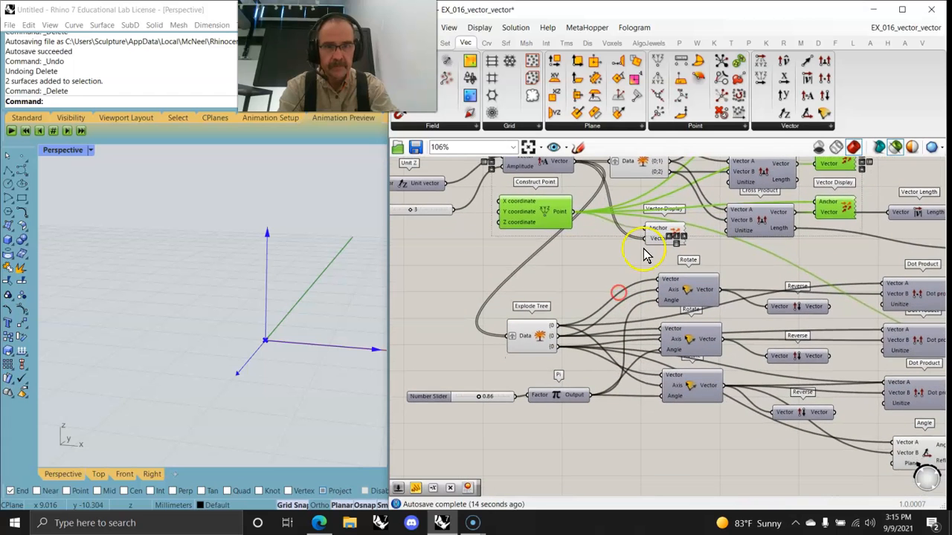
pyautogui.click(656, 238)
pyautogui.moveTo(634, 256); pyautogui.dragTo(628, 330, button='right')
pyautogui.moveTo(504, 253); pyautogui.dragTo(524, 266, button='right')
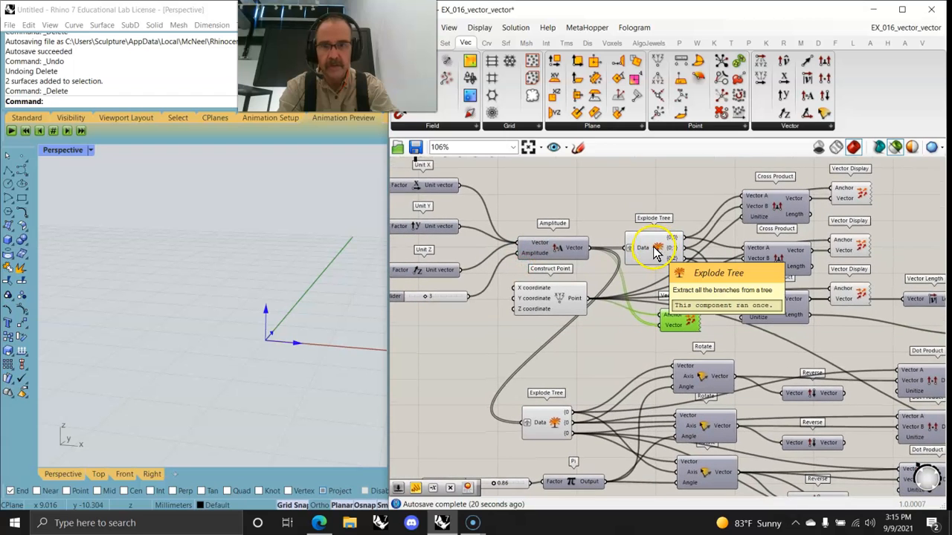
# Shift Vector Length slightly closer to the third Vector Display, and move the third Cross Product a little lower.
pyautogui.moveTo(743, 276); pyautogui.dragTo(558, 245, button='right')
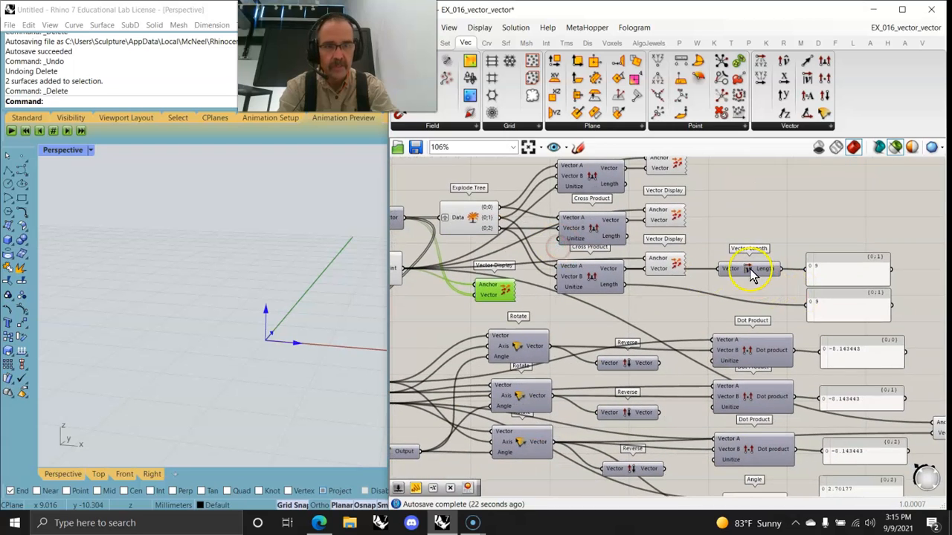
pyautogui.moveTo(665, 329); pyautogui.dragTo(653, 276, button='right')
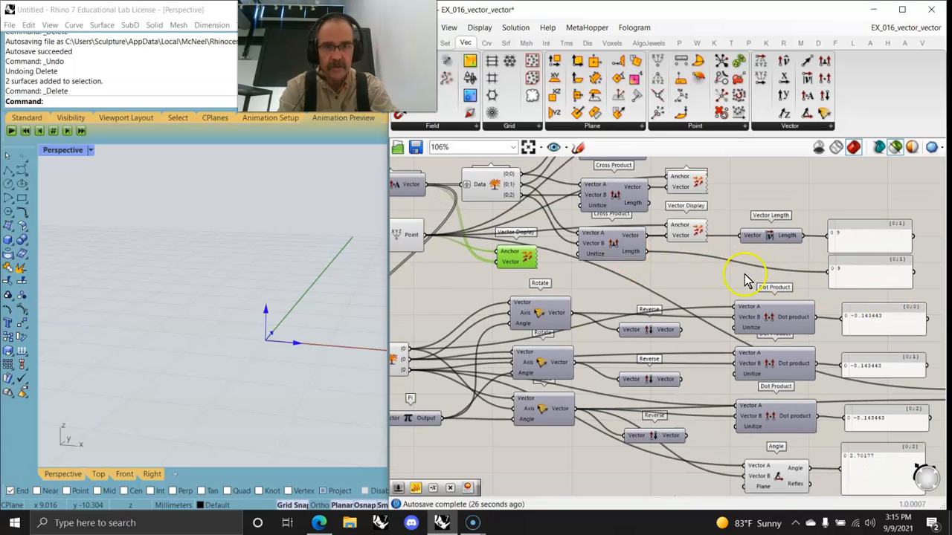
pyautogui.moveTo(758, 242)
pyautogui.mouseDown()
pyautogui.moveTo(766, 253)
pyautogui.moveTo(736, 256)
pyautogui.moveTo(754, 239)
pyautogui.mouseUp()
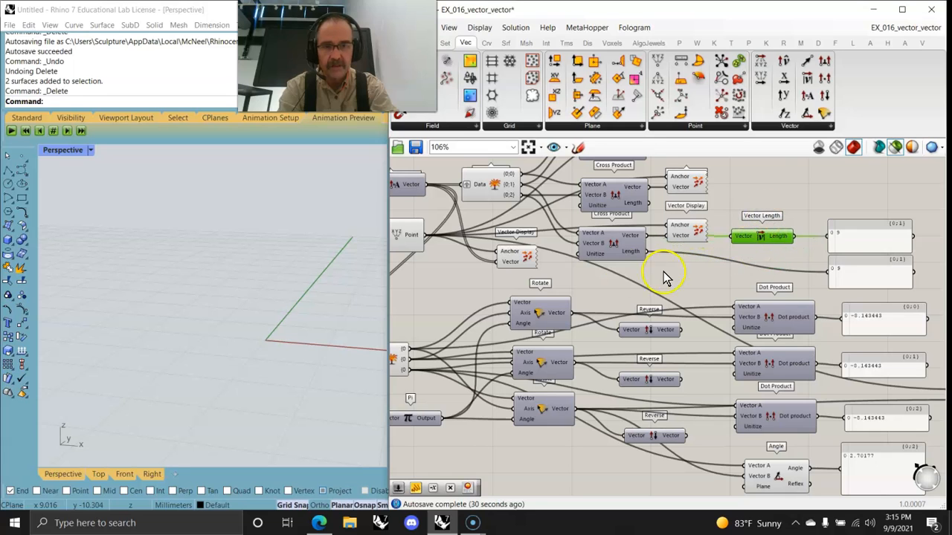
pyautogui.moveTo(608, 252); pyautogui.dragTo(610, 268)
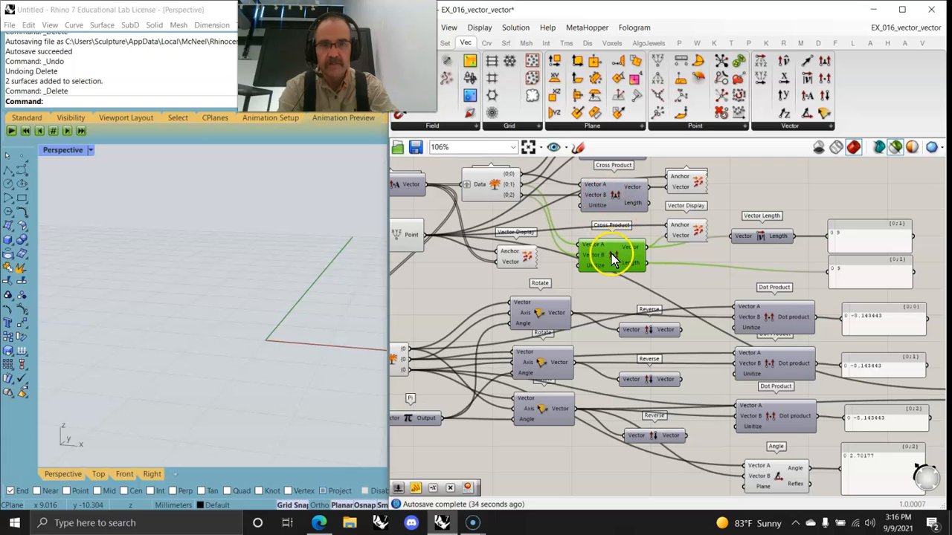
pyautogui.moveTo(612, 272); pyautogui.dragTo(613, 270)
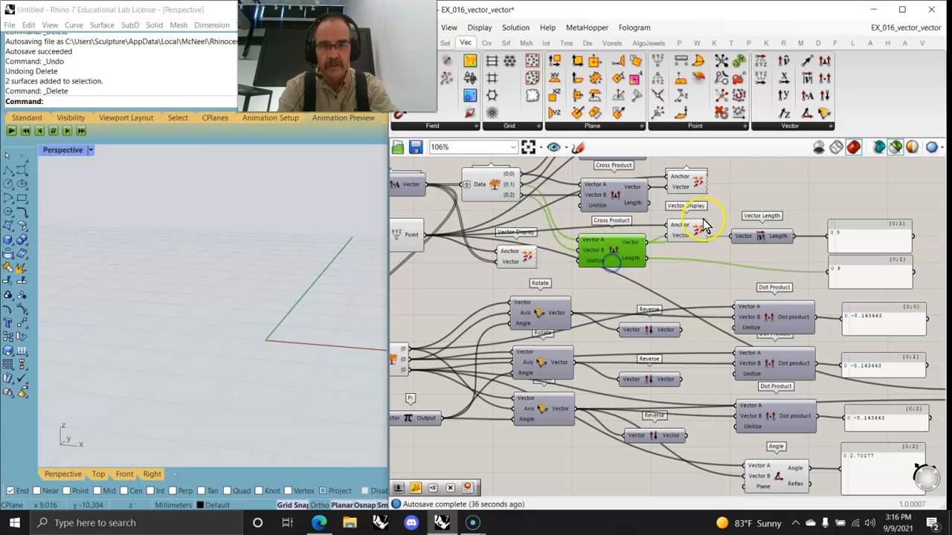
# Examine the third Cross Product's displayed arrow and how the upper Explode Tree's branches feed the Cross Products.
pyautogui.click(680, 233)
pyautogui.moveTo(344, 370); pyautogui.dragTo(283, 379, button='right')
pyautogui.moveTo(583, 272); pyautogui.dragTo(661, 311, button='right')
pyautogui.click(574, 226)
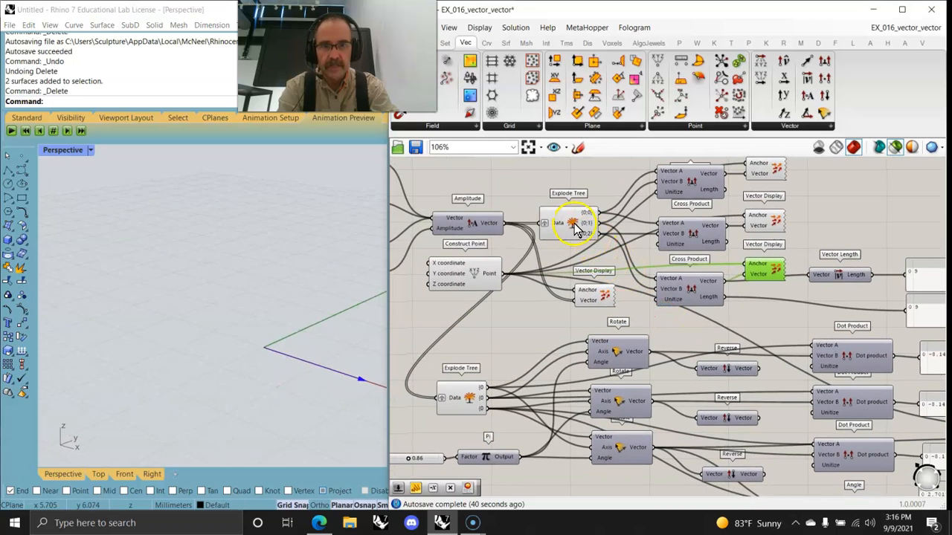
pyautogui.moveTo(676, 210); pyautogui.dragTo(617, 251, button='right')
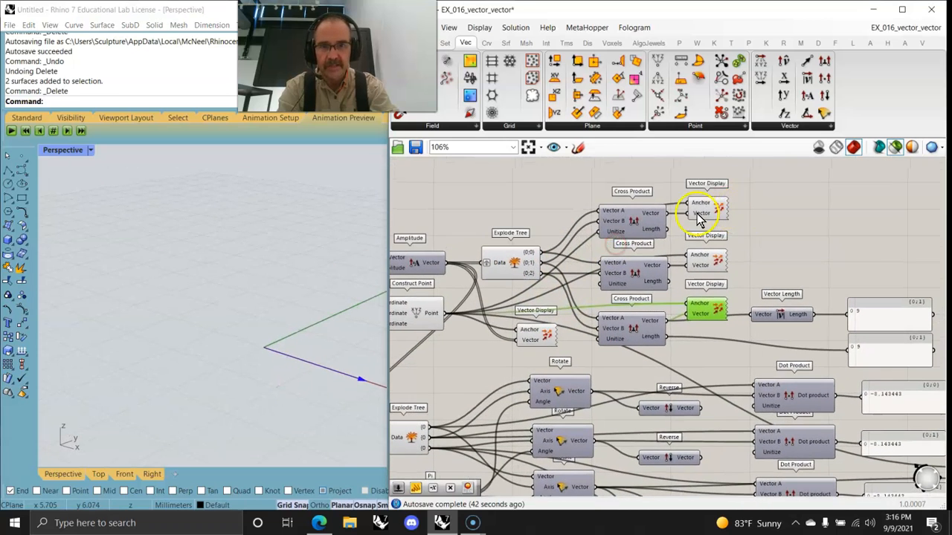
pyautogui.click(547, 272)
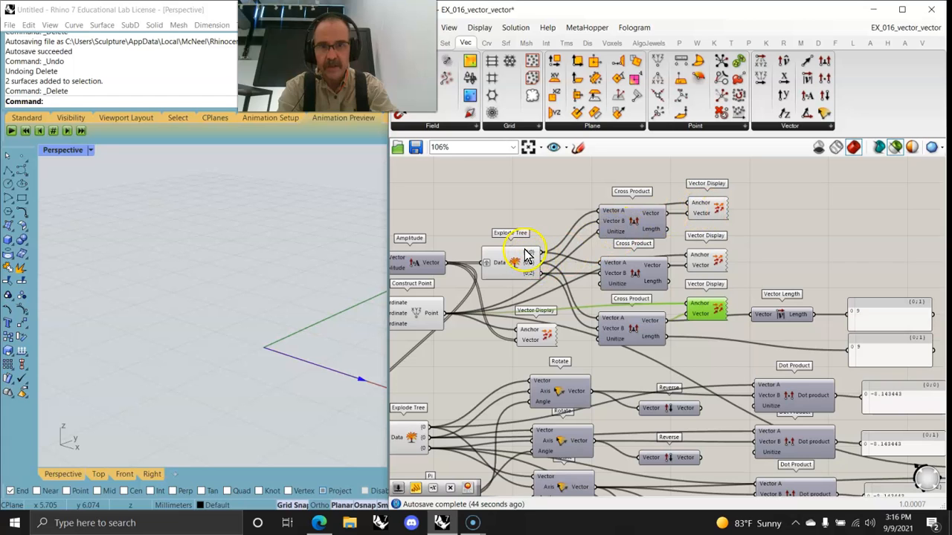
# Temporarily wire the upper Explode Tree's first two branches into the first Vector Display, and restore its Cross Product connection.
pyautogui.click(525, 256)
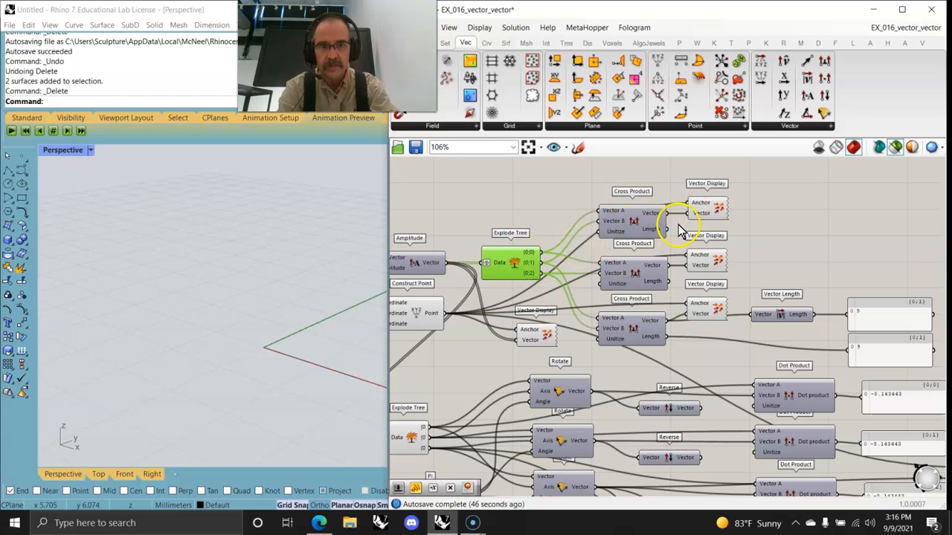
pyautogui.click(710, 209)
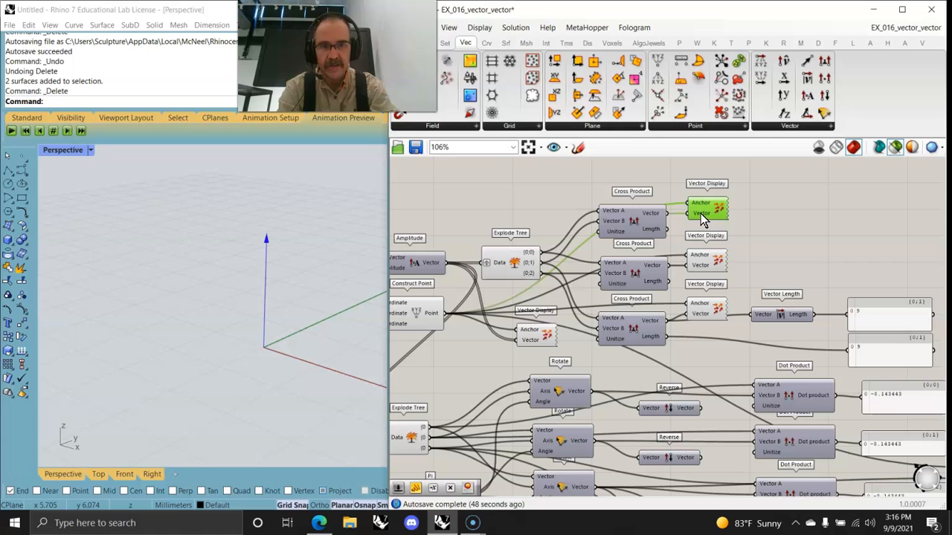
pyautogui.moveTo(536, 253); pyautogui.dragTo(688, 213)
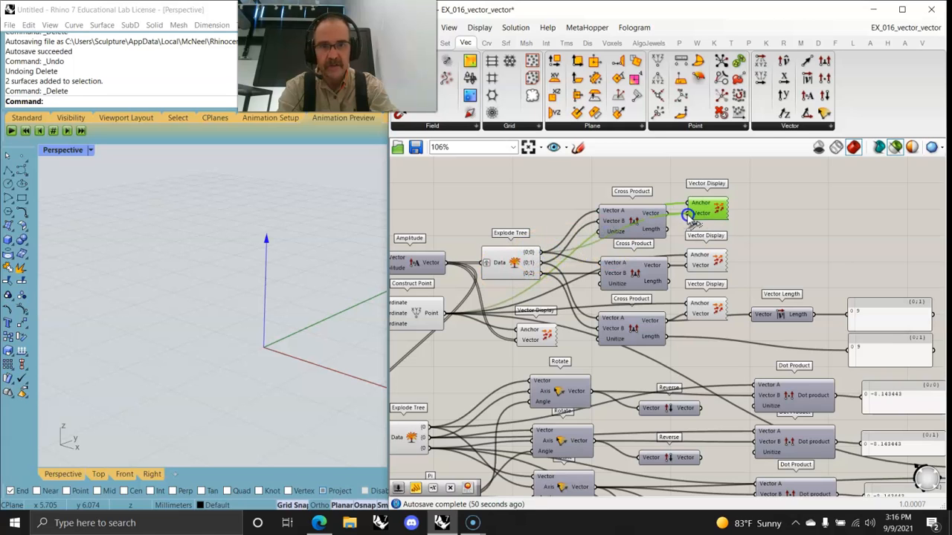
pyautogui.moveTo(545, 272); pyautogui.dragTo(684, 214)
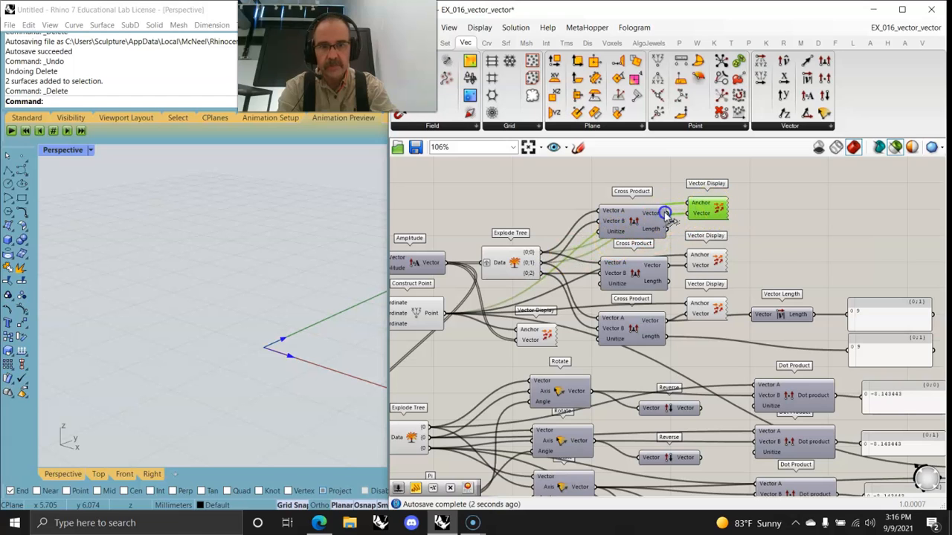
pyautogui.moveTo(687, 217); pyautogui.dragTo(688, 218)
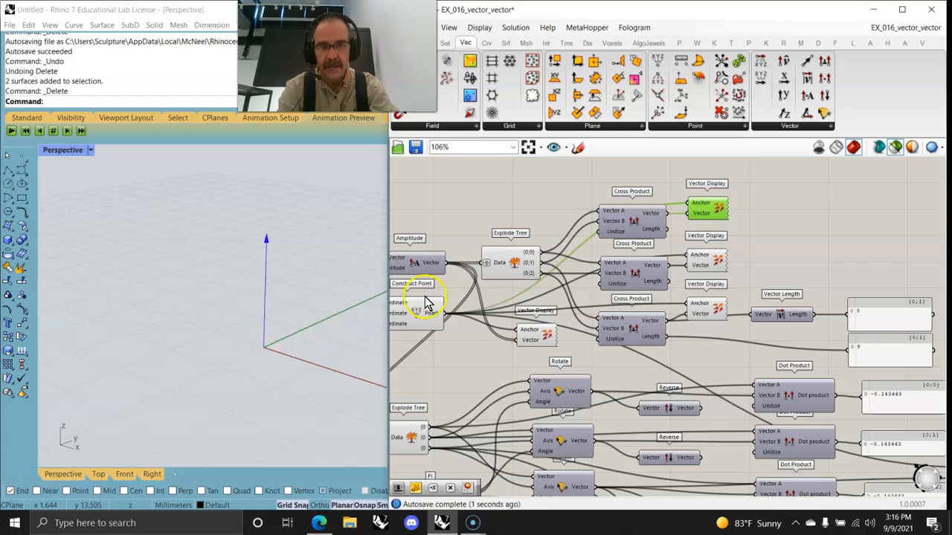
# Wire the upper Explode Tree's {0;0} and {0;2} branches into the first Vector Display, and preview it together with the second Vector Display.
pyautogui.moveTo(295, 353); pyautogui.dragTo(279, 352, button='right')
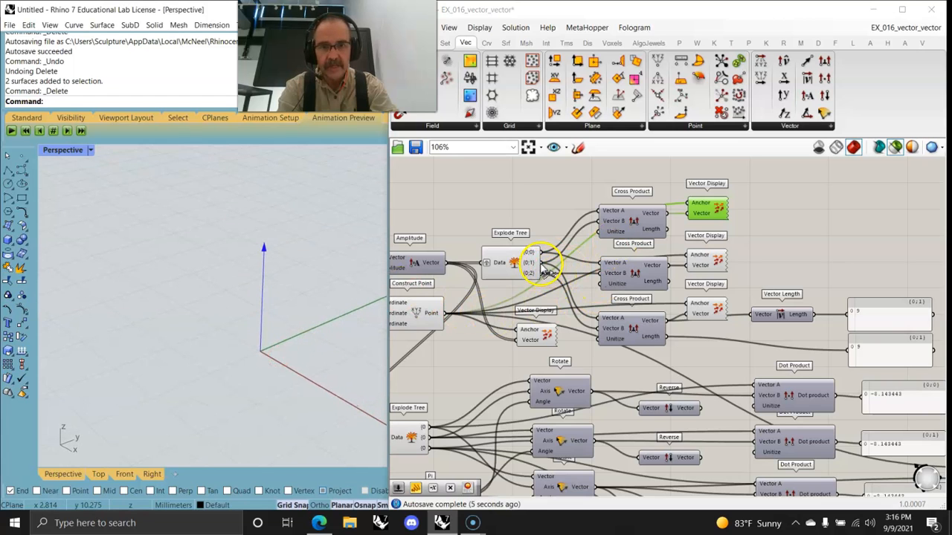
pyautogui.moveTo(542, 273); pyautogui.dragTo(686, 214)
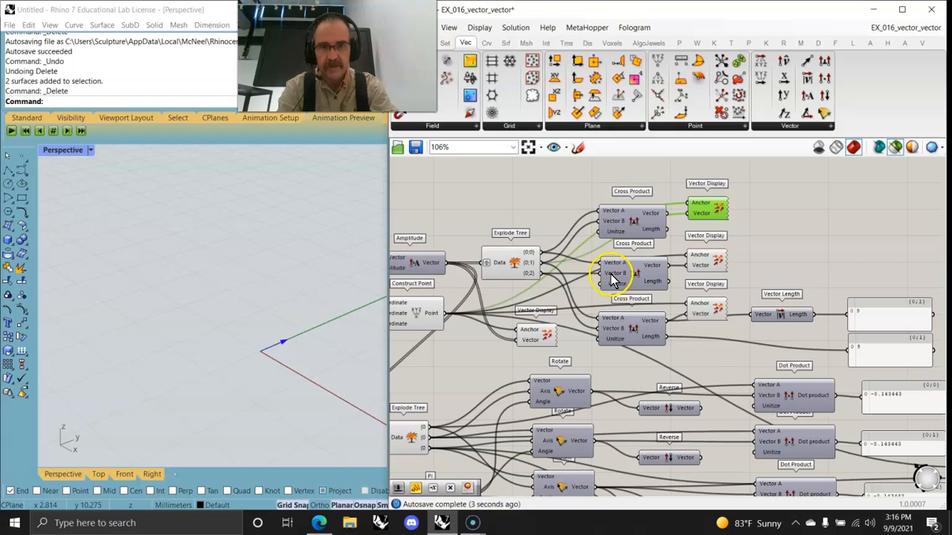
pyautogui.moveTo(543, 261); pyautogui.dragTo(686, 214)
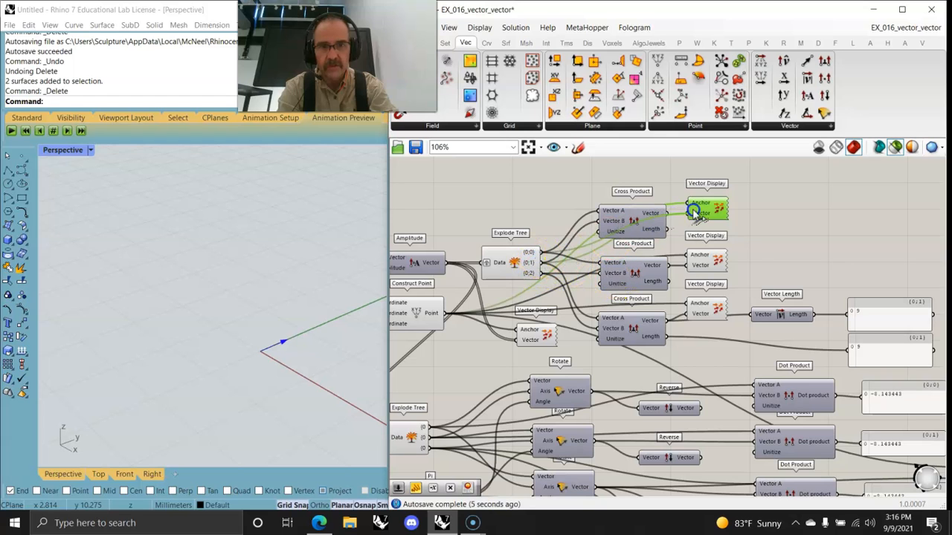
pyautogui.moveTo(541, 273); pyautogui.dragTo(684, 213)
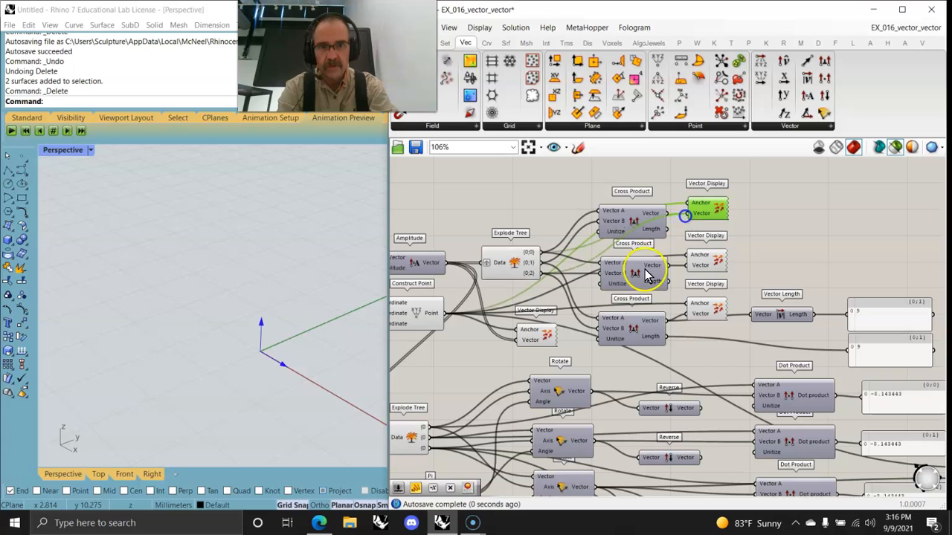
pyautogui.click(273, 368)
pyautogui.keyDown('shift'); pyautogui.click(712, 262); pyautogui.keyUp('shift')
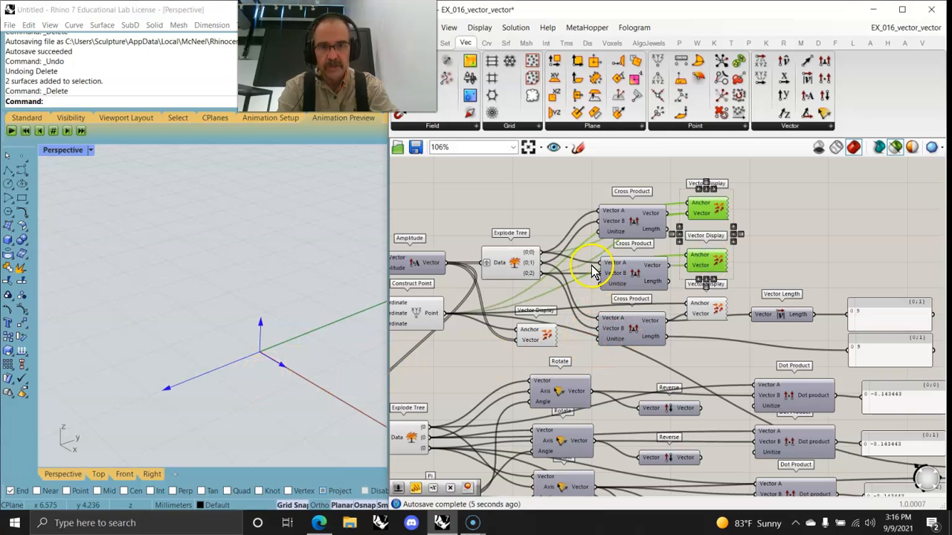
# Replace the first Vector Display's source branches with {0;1} and {0;2}, and preview it together with the third Vector Display.
pyautogui.moveTo(542, 263); pyautogui.dragTo(691, 216)
pyautogui.keyDown('shift'); pyautogui.moveTo(543, 273); pyautogui.dragTo(688, 216); pyautogui.keyUp('shift')
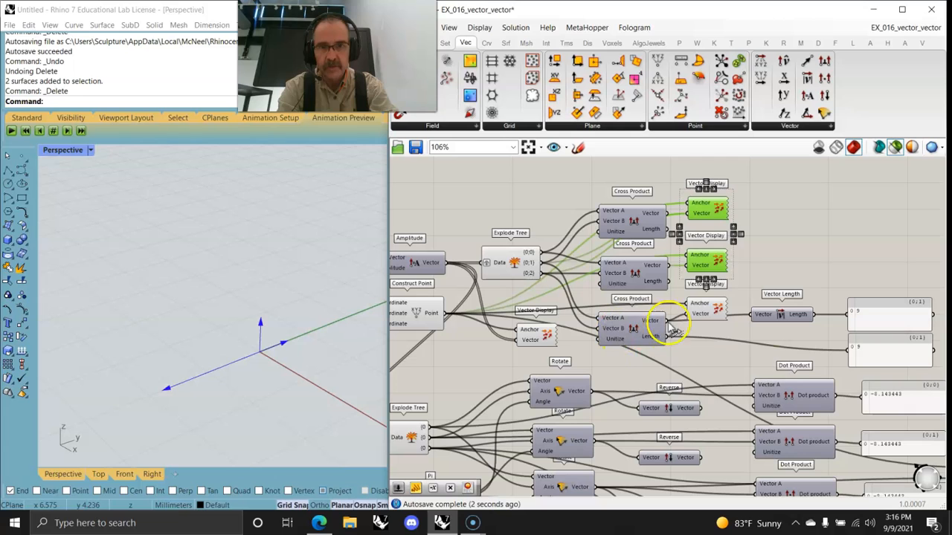
pyautogui.click(706, 311)
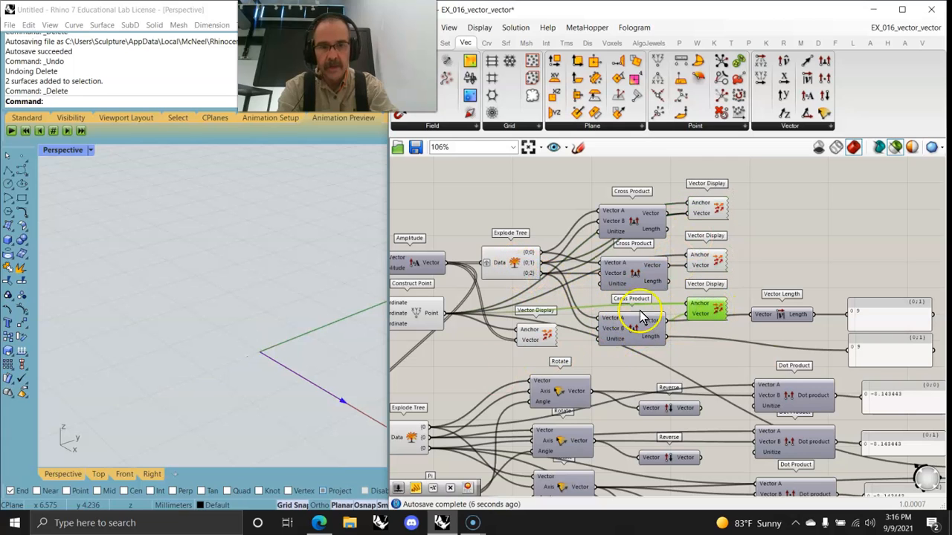
pyautogui.click(715, 309)
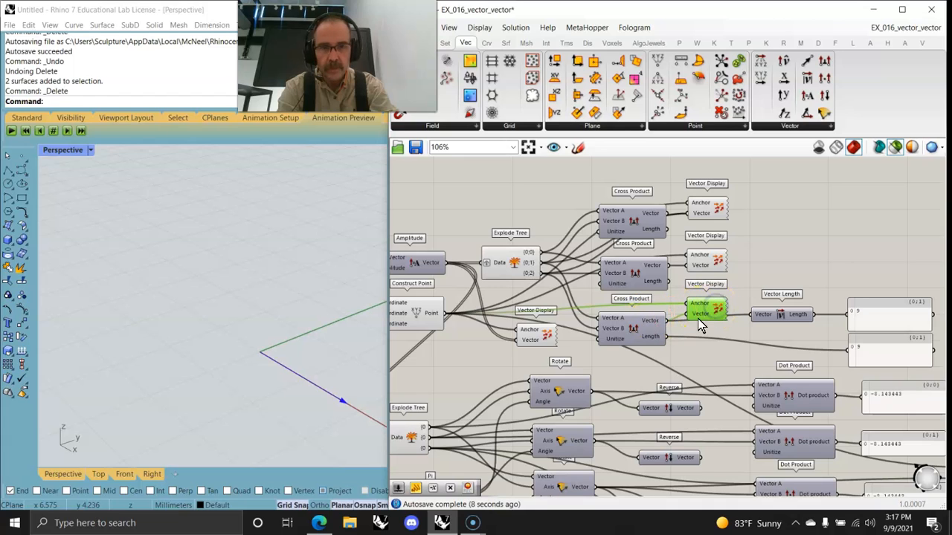
pyautogui.click(697, 211)
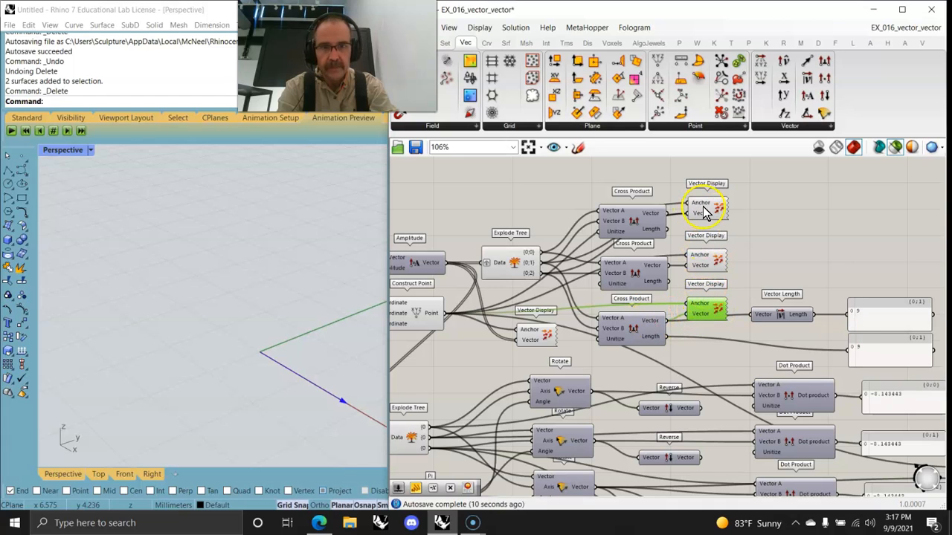
pyautogui.click(705, 209)
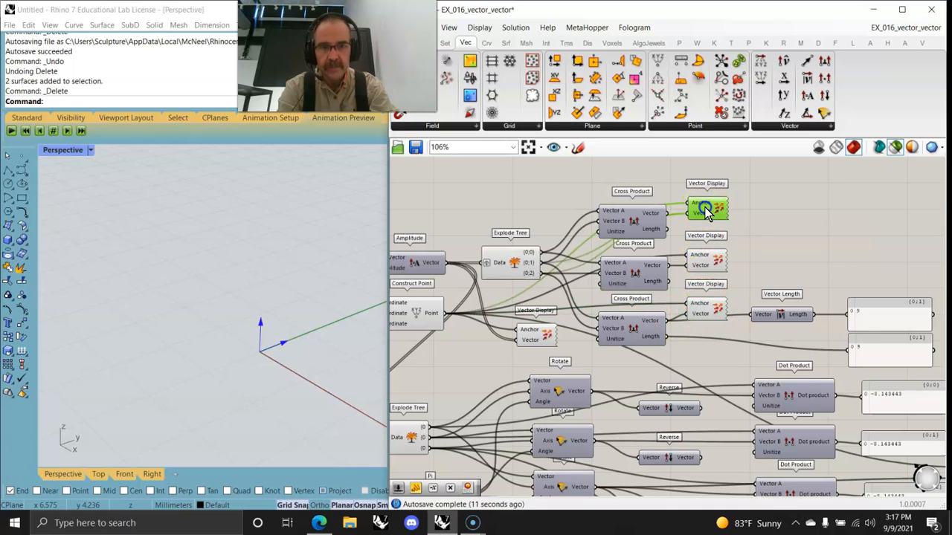
pyautogui.keyDown('shift'); pyautogui.click(703, 312); pyautogui.keyUp('shift')
pyautogui.moveTo(323, 397); pyautogui.dragTo(315, 395, button='right')
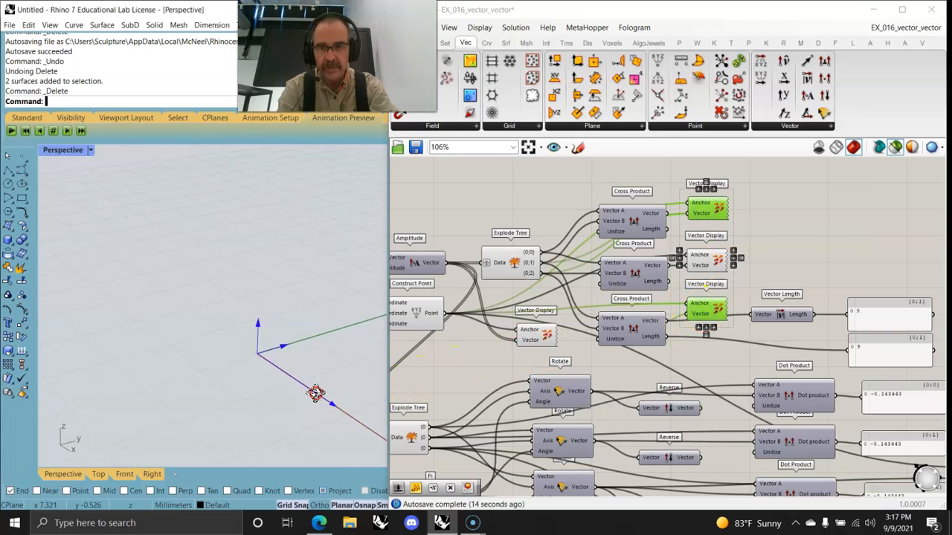
# Flatten the lower Explode Tree's data input, and set it back to Graft.
pyautogui.scroll(-2, 555, 355)
pyautogui.moveTo(508, 364); pyautogui.dragTo(602, 266, button='right')
pyautogui.scroll(5, 567, 297)
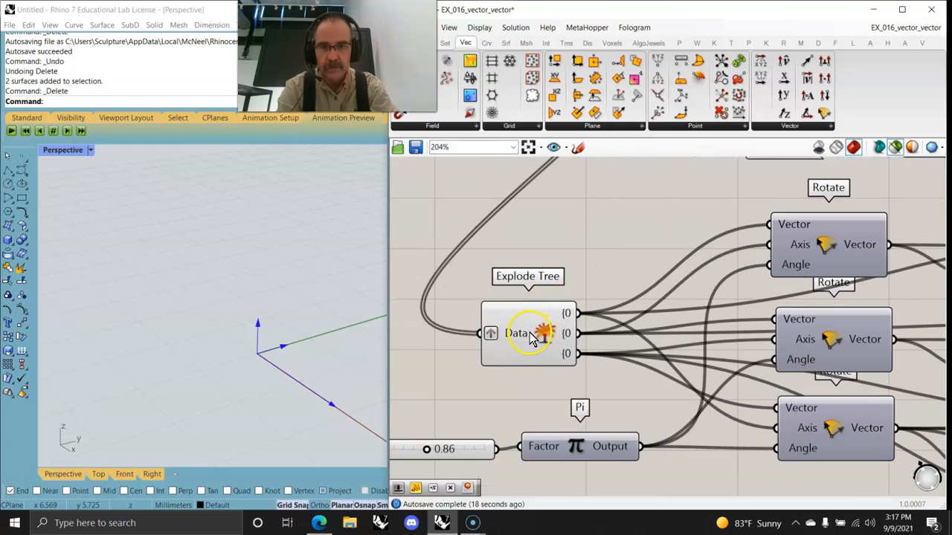
pyautogui.rightClick(508, 340)
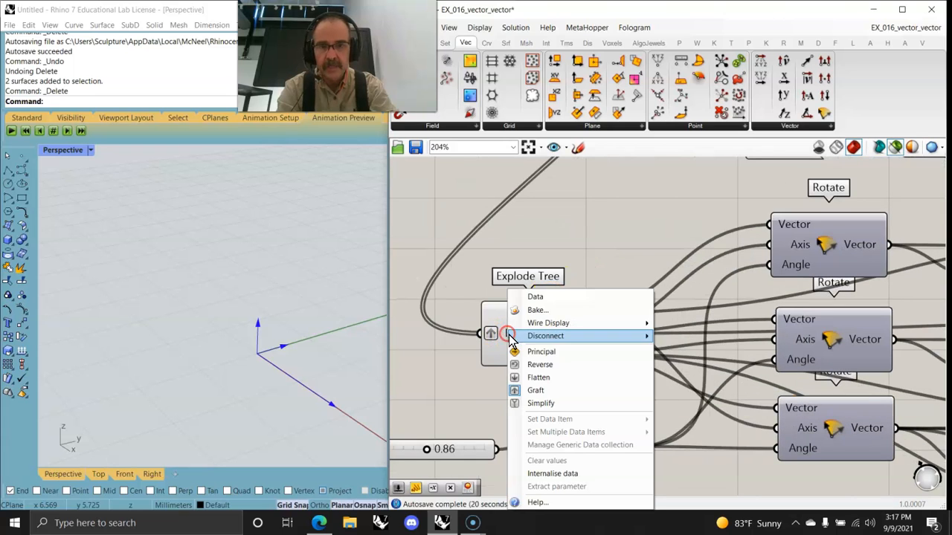
pyautogui.click(531, 377)
pyautogui.rightClick(510, 335)
pyautogui.click(542, 390)
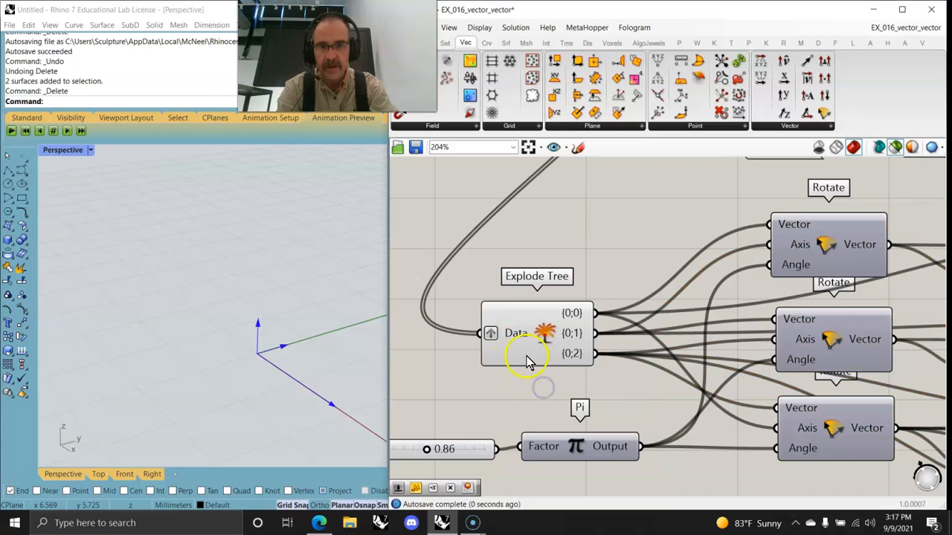
# Examine how the lower Explode Tree's branches and the Pi factor feed the Rotate, Reverse and Dot Product components.
pyautogui.scroll(-1, 571, 338)
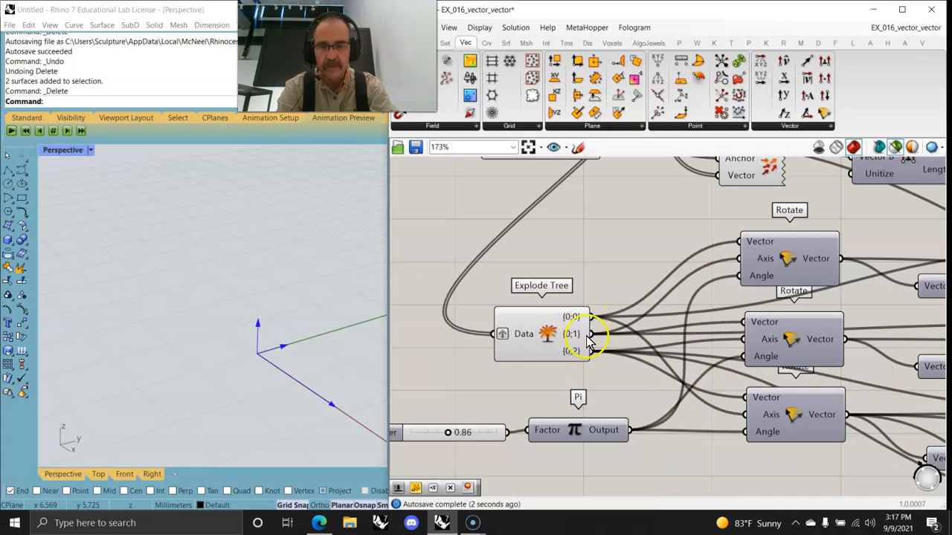
pyautogui.scroll(-5, 581, 283)
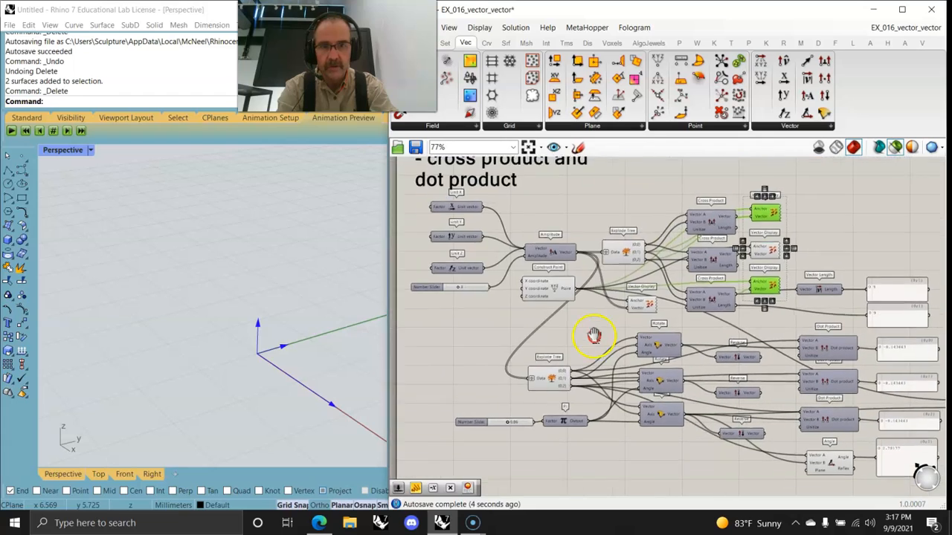
pyautogui.moveTo(548, 350); pyautogui.dragTo(510, 286, button='right')
pyautogui.scroll(7, 517, 311)
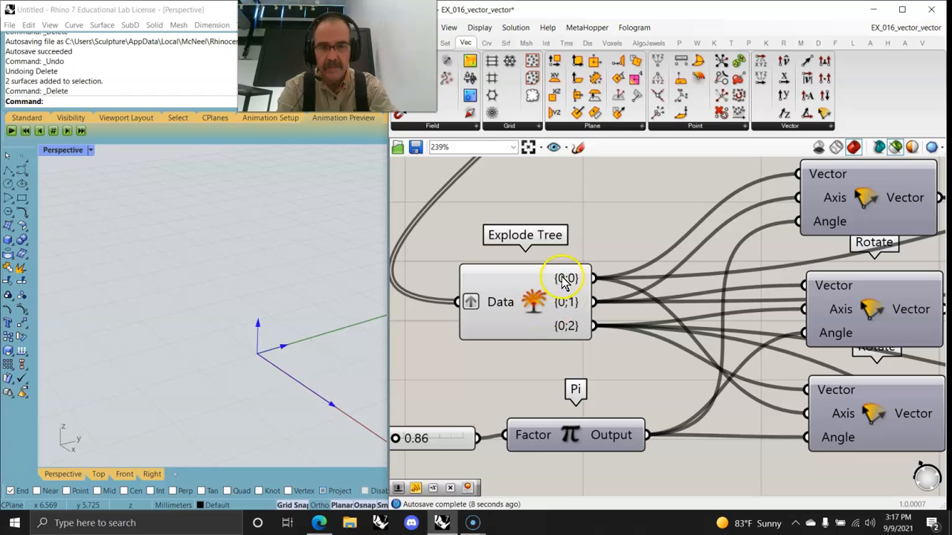
pyautogui.scroll(-4, 577, 305)
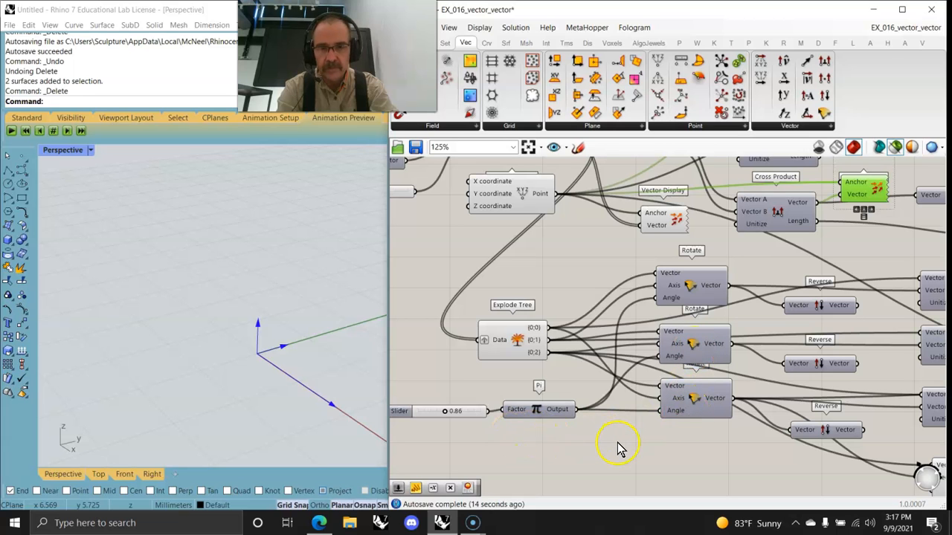
pyautogui.click(522, 344)
pyautogui.scroll(-3, 584, 351)
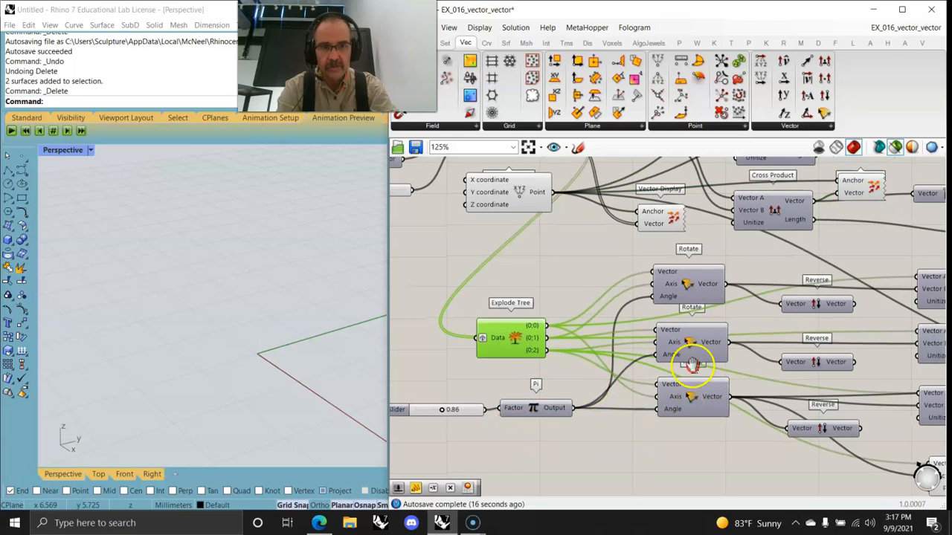
pyautogui.scroll(3, 714, 372)
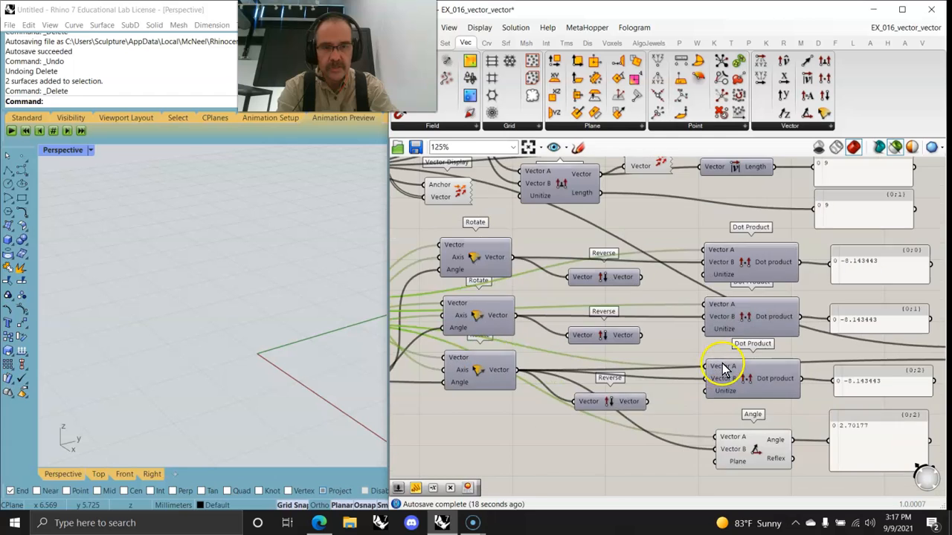
pyautogui.scroll(-3, 603, 365)
pyautogui.scroll(3, 511, 335)
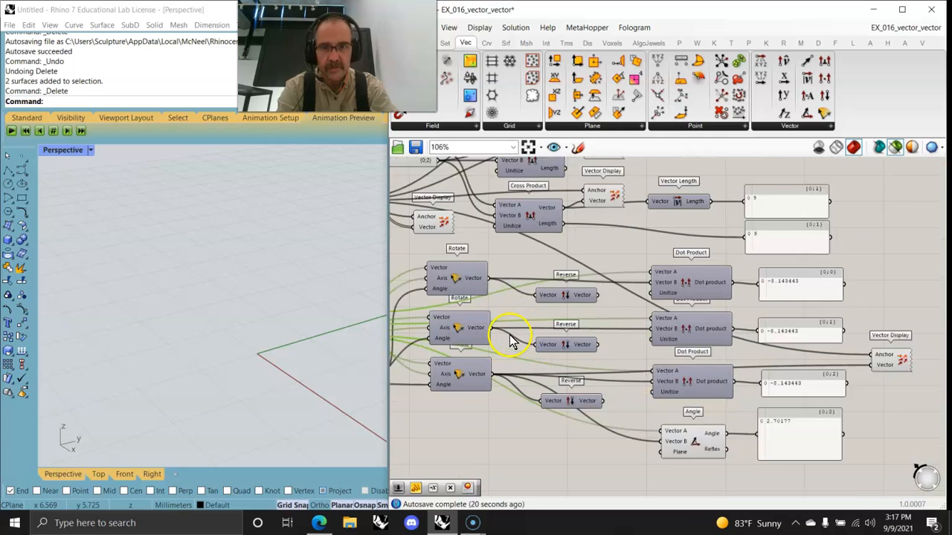
pyautogui.moveTo(575, 335); pyautogui.dragTo(535, 311, button='right')
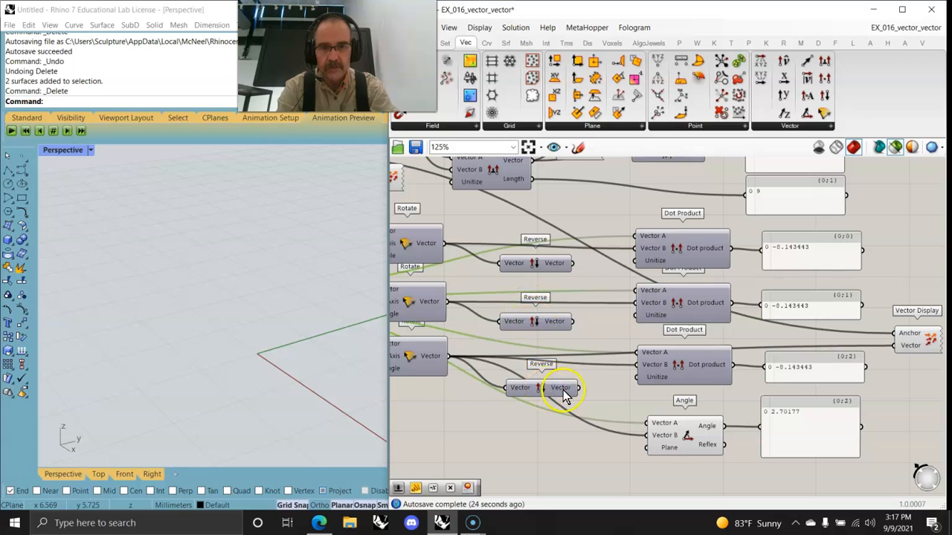
# Wire all three Rotate vector outputs into the Vector input of the Vector Display beyond the Dot Product panels, and preview the rotated vectors.
pyautogui.moveTo(595, 394); pyautogui.dragTo(589, 409, button='right')
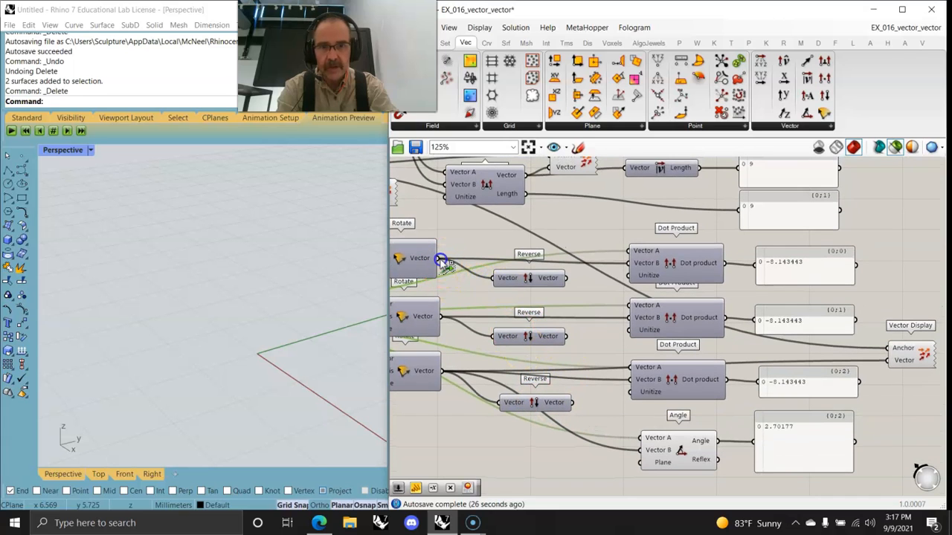
pyautogui.click(514, 305)
pyautogui.moveTo(435, 256); pyautogui.dragTo(888, 360)
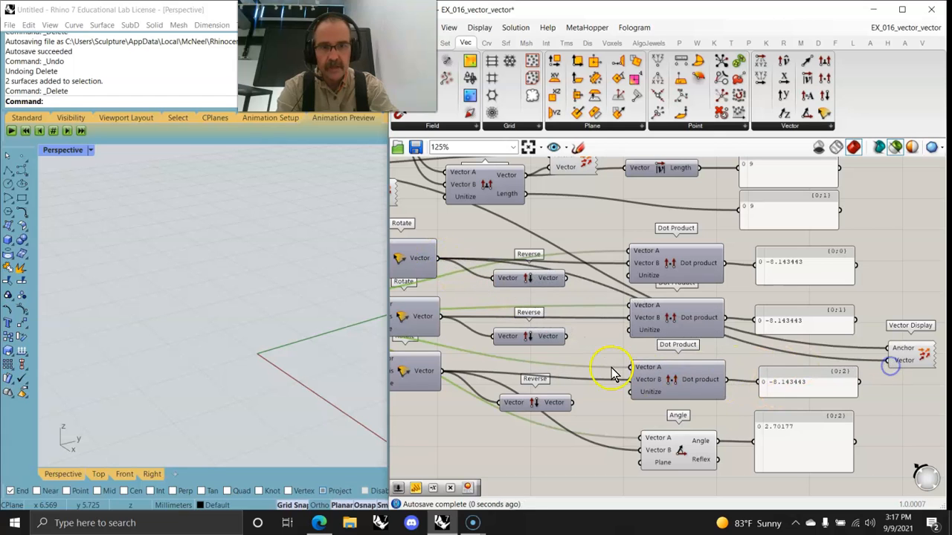
pyautogui.moveTo(440, 317); pyautogui.dragTo(882, 369)
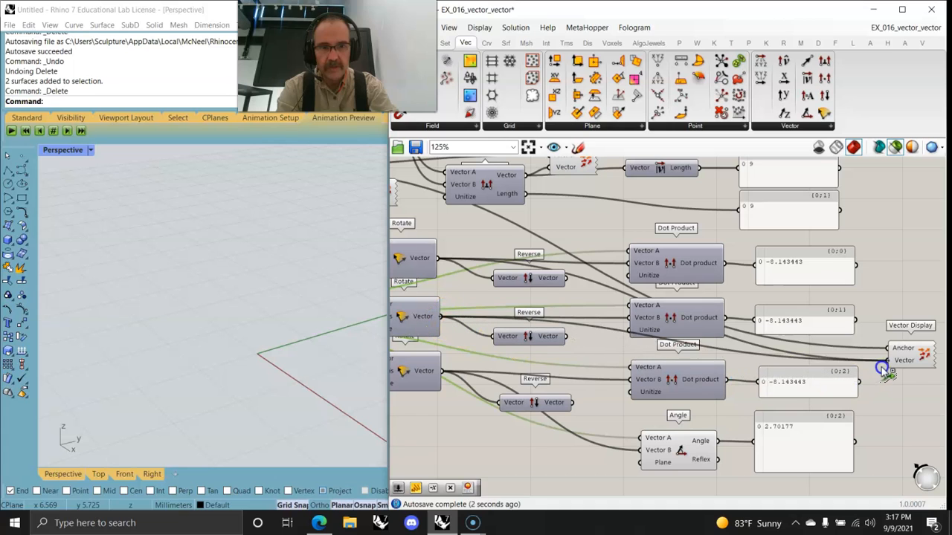
pyautogui.moveTo(441, 370); pyautogui.dragTo(886, 363)
pyautogui.click(911, 362)
pyautogui.moveTo(231, 383); pyautogui.dragTo(300, 353, button='right')
# Sweep the Number Slider feeding Pi through 2.00 and 0.99 down to its minimum to rotate the displayed vectors.
pyautogui.moveTo(446, 365); pyautogui.dragTo(792, 348, button='right')
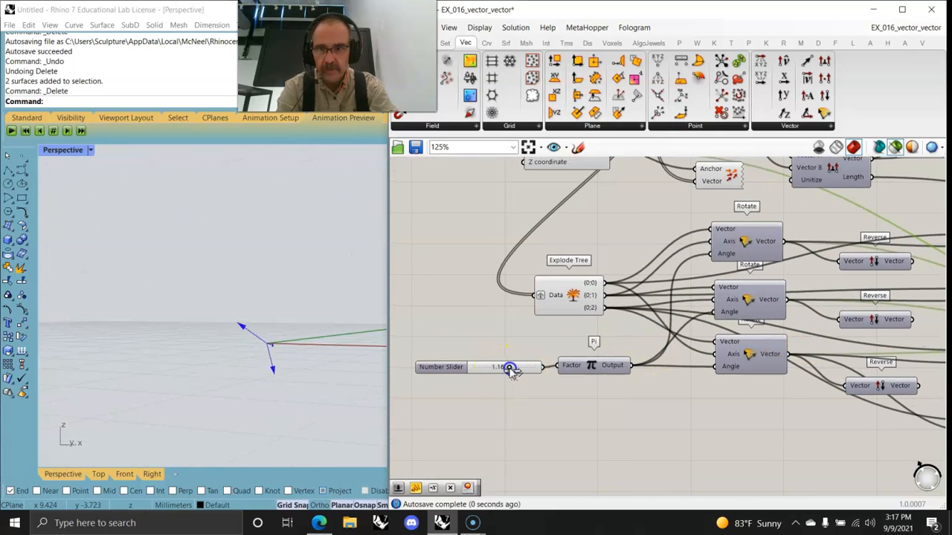
pyautogui.moveTo(528, 371); pyautogui.dragTo(560, 372)
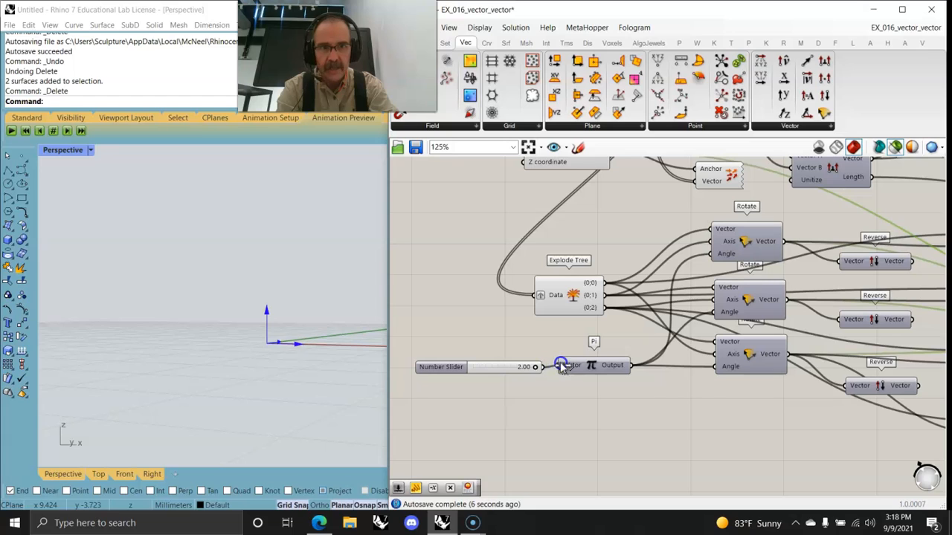
pyautogui.moveTo(503, 376); pyautogui.dragTo(525, 385)
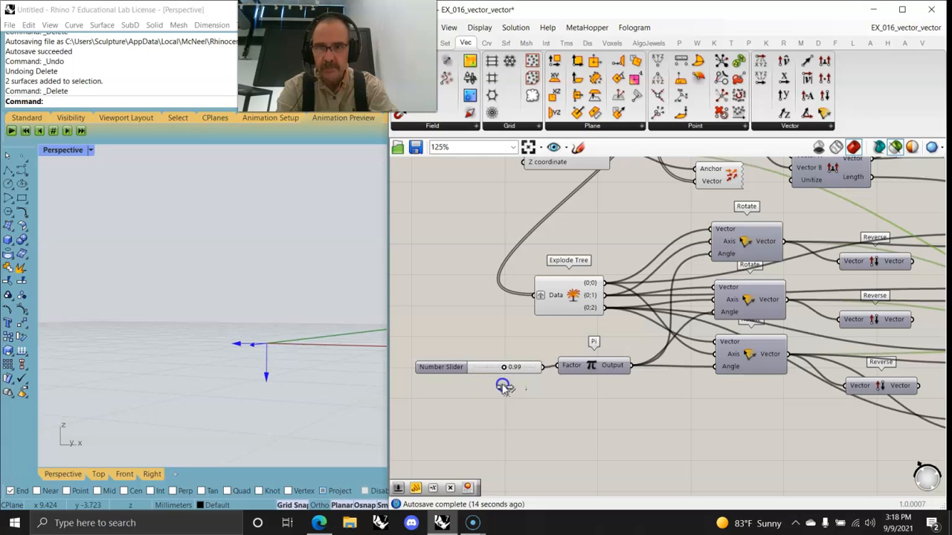
pyautogui.moveTo(527, 388); pyautogui.dragTo(472, 389)
pyautogui.moveTo(361, 366); pyautogui.dragTo(297, 411, button='right')
# Examine the Dot Product and Angle components with their result panels for the current rotation.
pyautogui.moveTo(817, 373); pyautogui.dragTo(598, 349, button='right')
pyautogui.scroll(-2, 599, 350)
pyautogui.scroll(4, 730, 402)
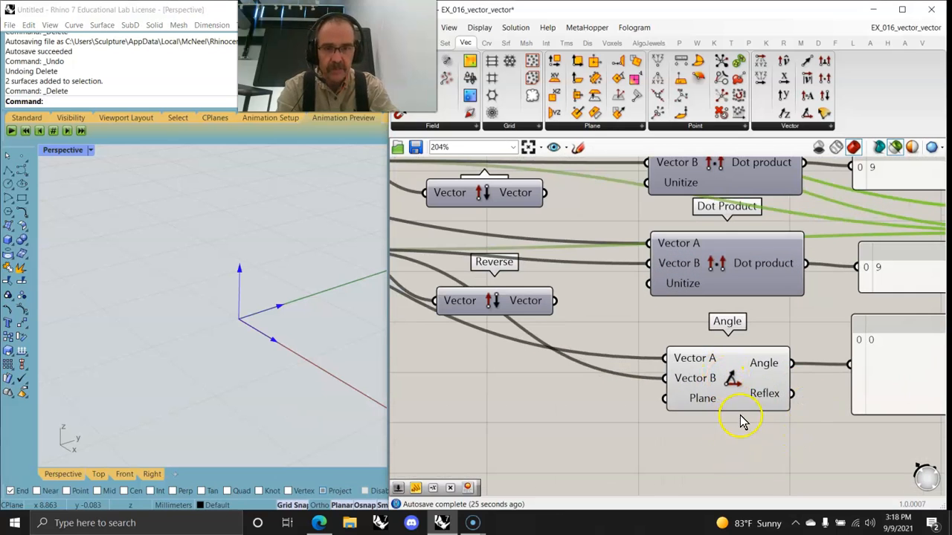
pyautogui.scroll(-3, 773, 420)
pyautogui.scroll(-5, 643, 430)
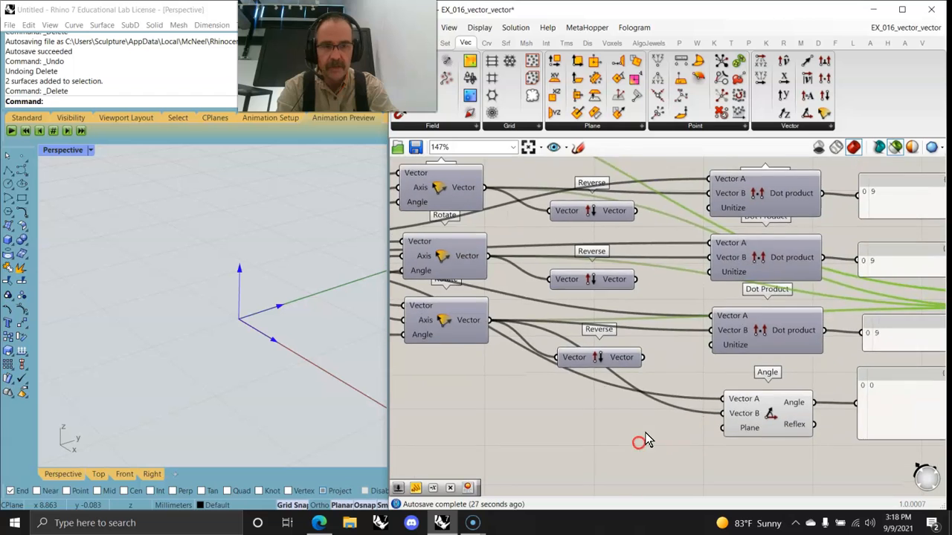
# Select the whole cross product and dot product definition to show all its vectors in the Perspective viewport.
pyautogui.moveTo(615, 302); pyautogui.dragTo(729, 314, button='right')
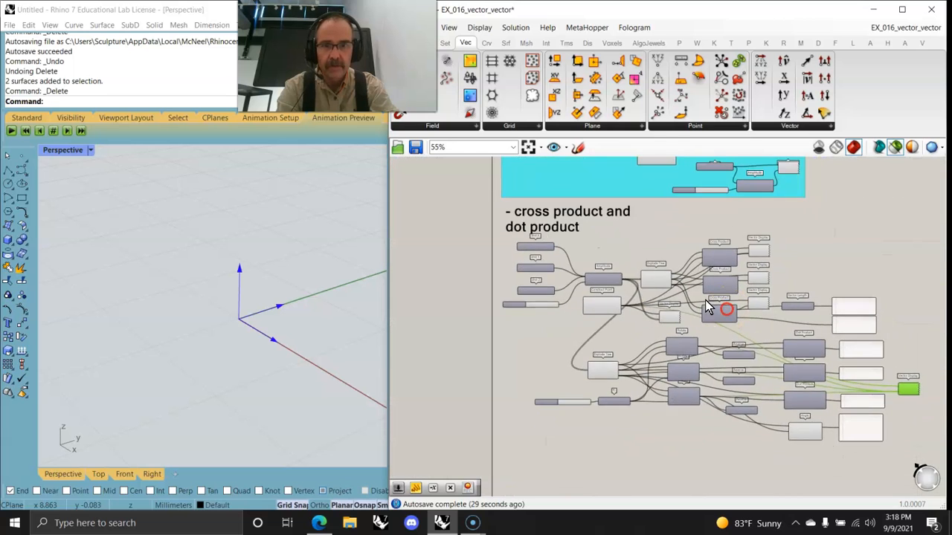
pyautogui.scroll(-1, 729, 314)
pyautogui.moveTo(899, 438); pyautogui.dragTo(496, 217)
pyautogui.scroll(4, 607, 351)
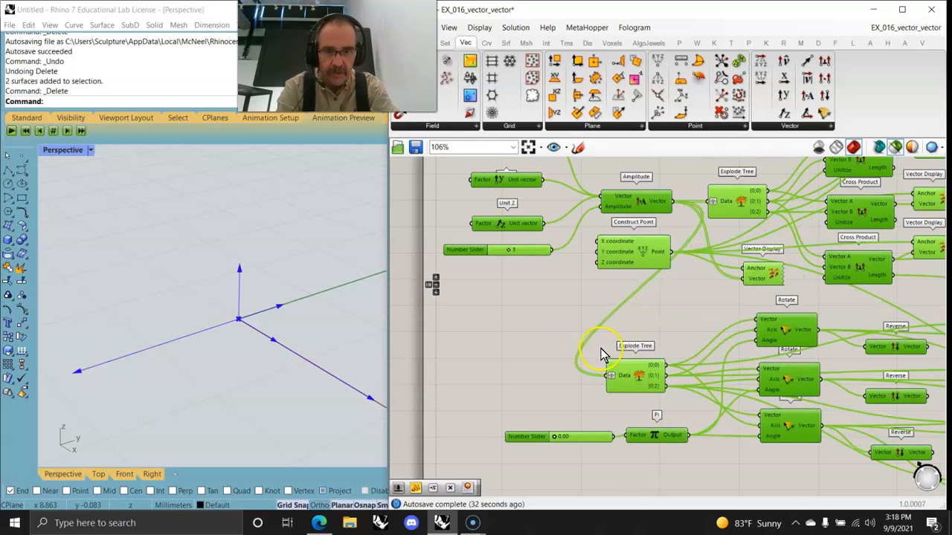
# Examine the selected definition from the lower Explode Tree and Pi factor through to the Dot Product and Angle result panels.
pyautogui.moveTo(547, 352); pyautogui.dragTo(489, 385, button='right')
pyautogui.moveTo(748, 372); pyautogui.dragTo(674, 244, button='right')
pyautogui.moveTo(792, 351); pyautogui.dragTo(647, 350, button='right')
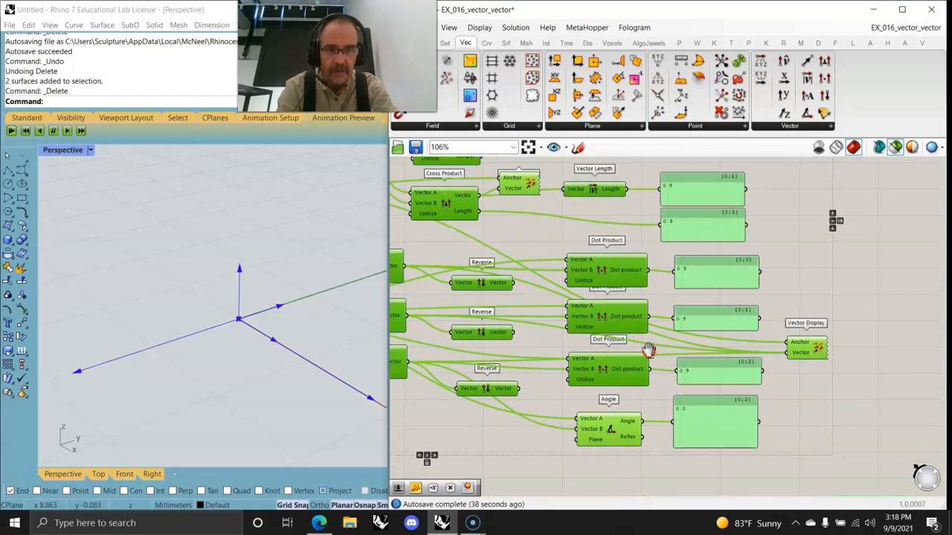
pyautogui.scroll(5, 610, 330)
pyautogui.moveTo(585, 340); pyautogui.dragTo(578, 362, button='right')
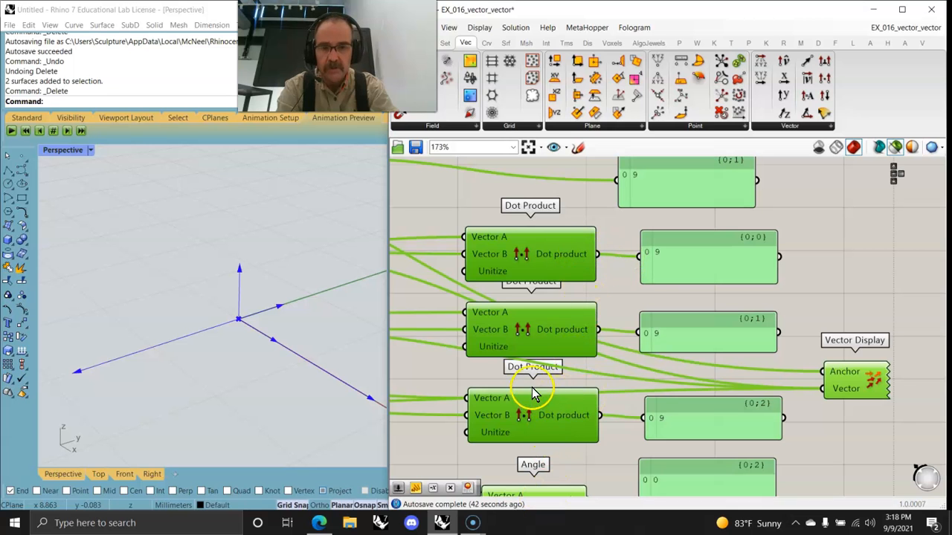
pyautogui.moveTo(583, 393); pyautogui.dragTo(694, 339, button='right')
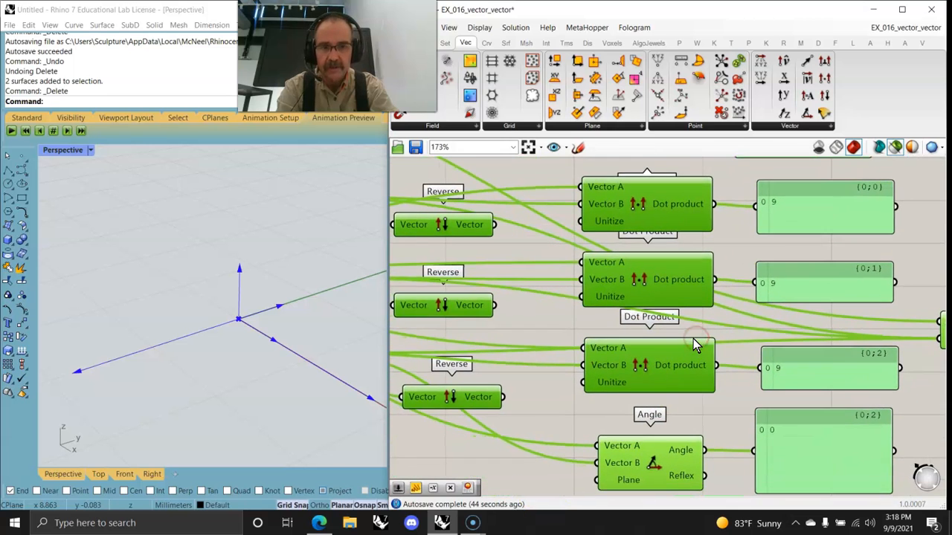
pyautogui.scroll(-4, 693, 338)
pyautogui.scroll(2, 744, 275)
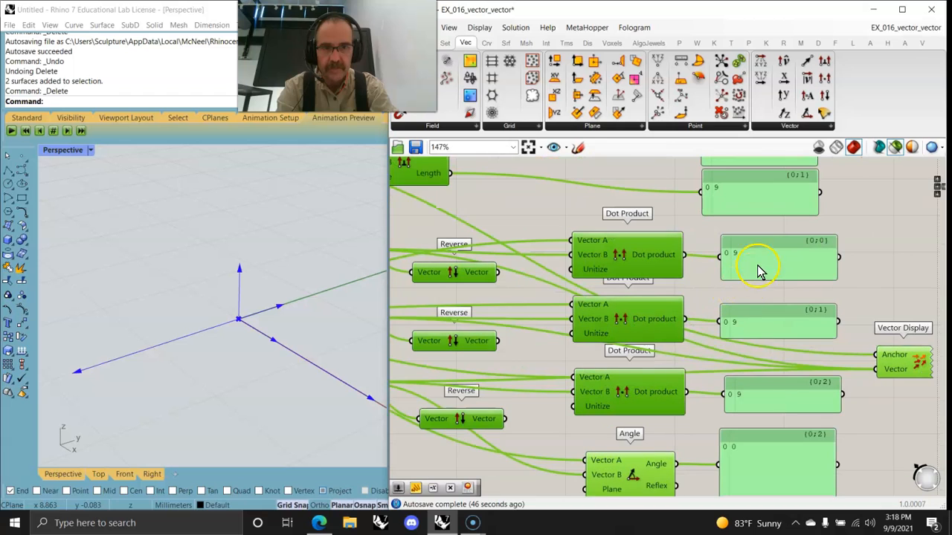
pyautogui.scroll(-5, 521, 342)
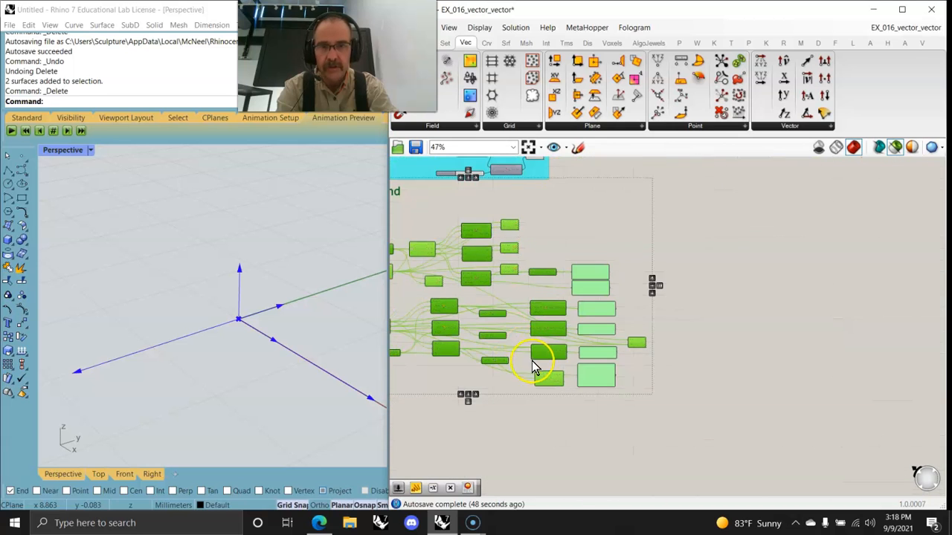
# Group the cross product and dot product heading together with all of its components and panels.
pyautogui.moveTo(844, 455); pyautogui.dragTo(448, 238)
pyautogui.rightClick(416, 274)
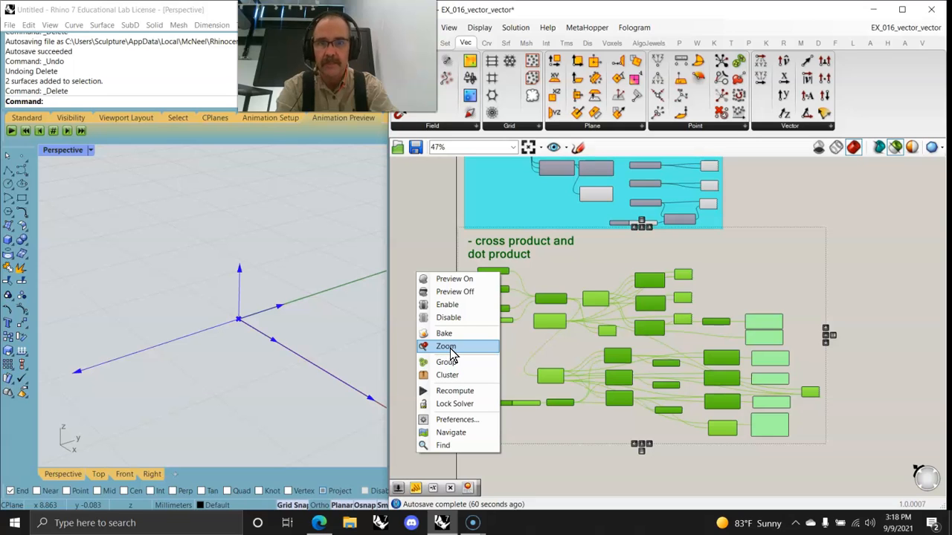
pyautogui.click(446, 318)
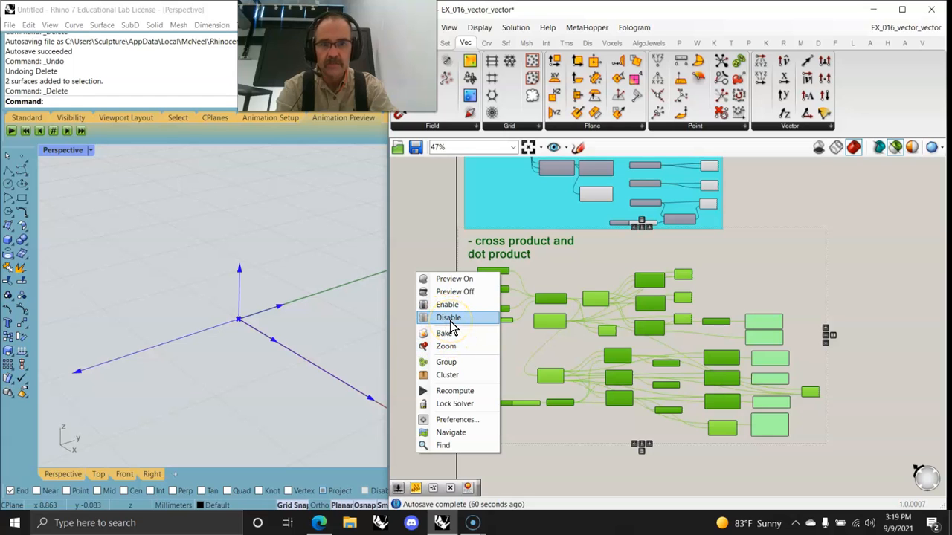
pyautogui.click(446, 362)
# Colour the cross product and dot product group cyan, with R 0, G 255, B 255 and A 150, and deselect it.
pyautogui.rightClick(518, 357)
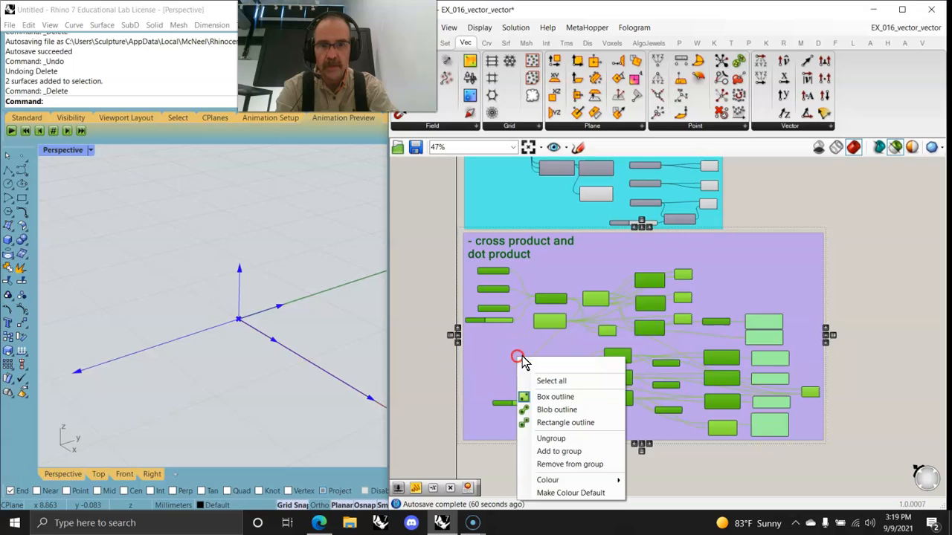
pyautogui.moveTo(615, 482)
pyautogui.click(744, 400)
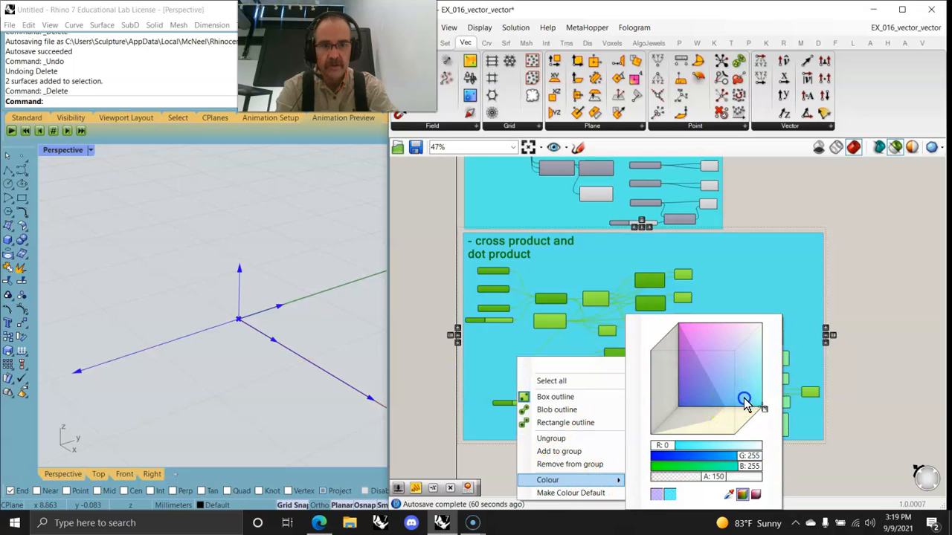
pyautogui.click(938, 400)
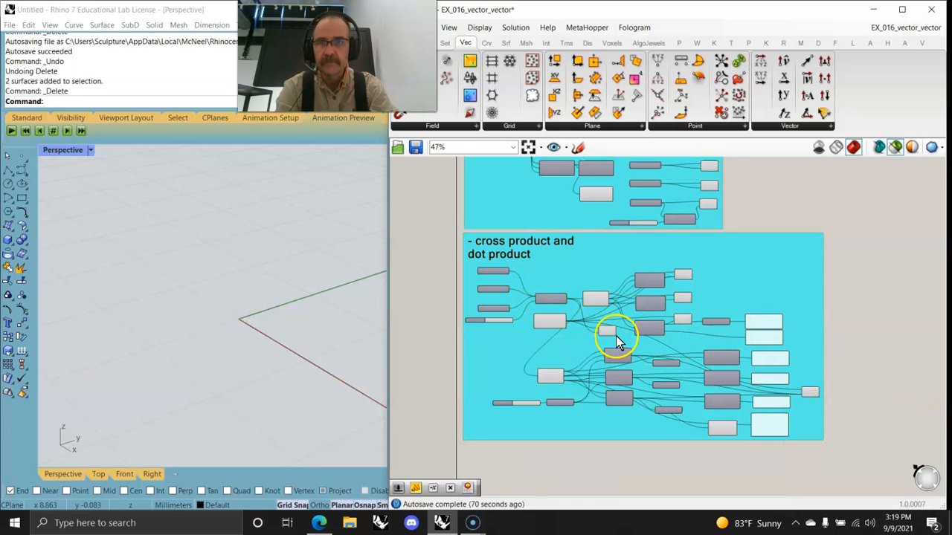
# Select all groups and headings of the 016_vector_vector exercise and inspect their combined vectors in the Perspective viewport.
pyautogui.scroll(-2, 593, 316)
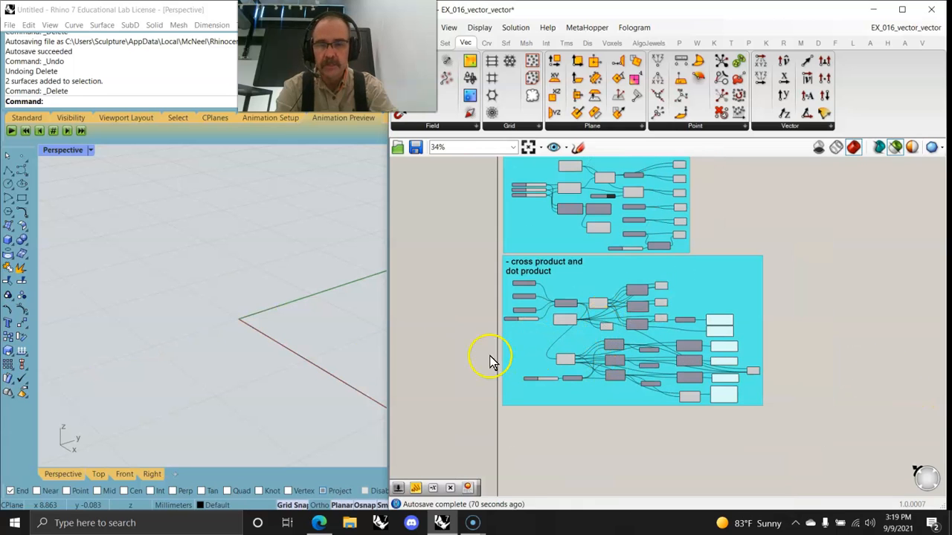
pyautogui.scroll(2, 219, 350)
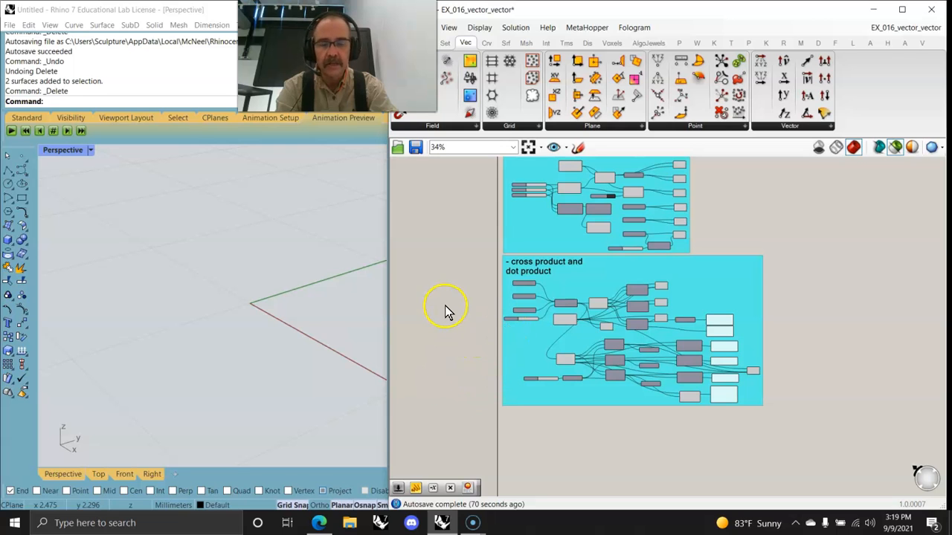
pyautogui.scroll(-2, 671, 346)
pyautogui.moveTo(789, 427); pyautogui.dragTo(435, 162)
pyautogui.moveTo(319, 329); pyautogui.dragTo(314, 308, button='right')
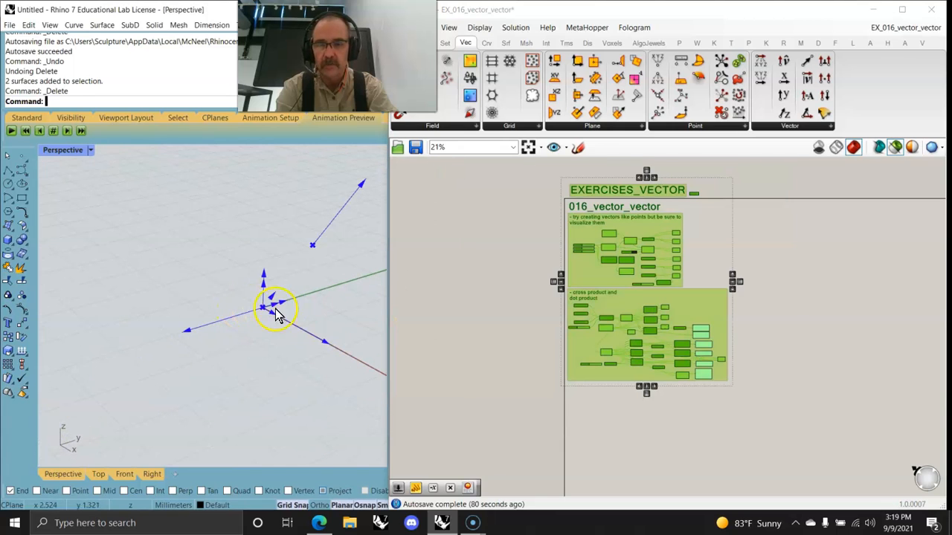